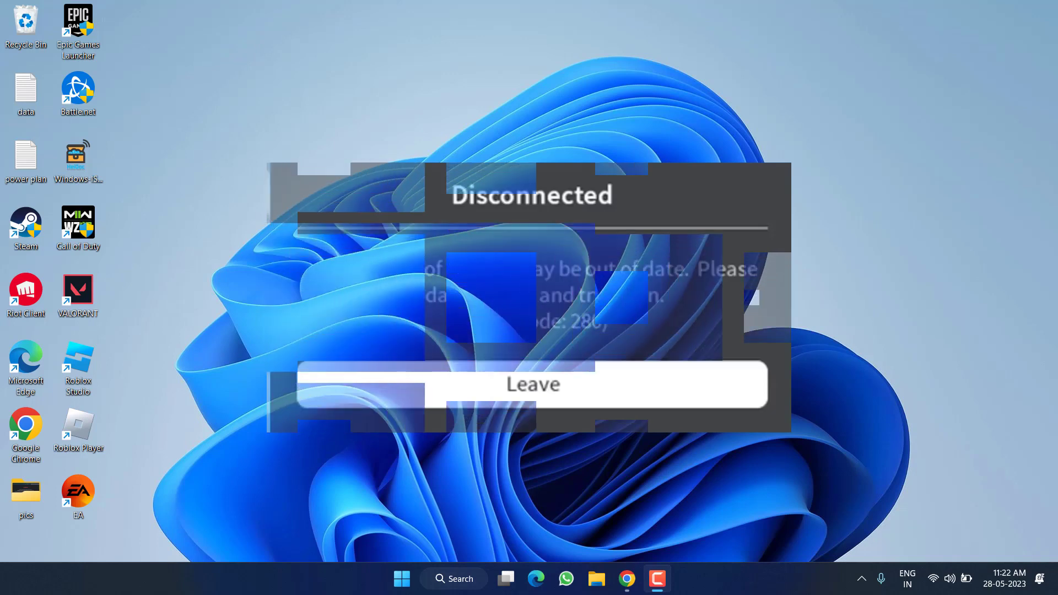
# Open Windows Settings and review the pending Windows updates, including the 2023-05 Cumulative Update KB5026372.
pyautogui.press('super+i')
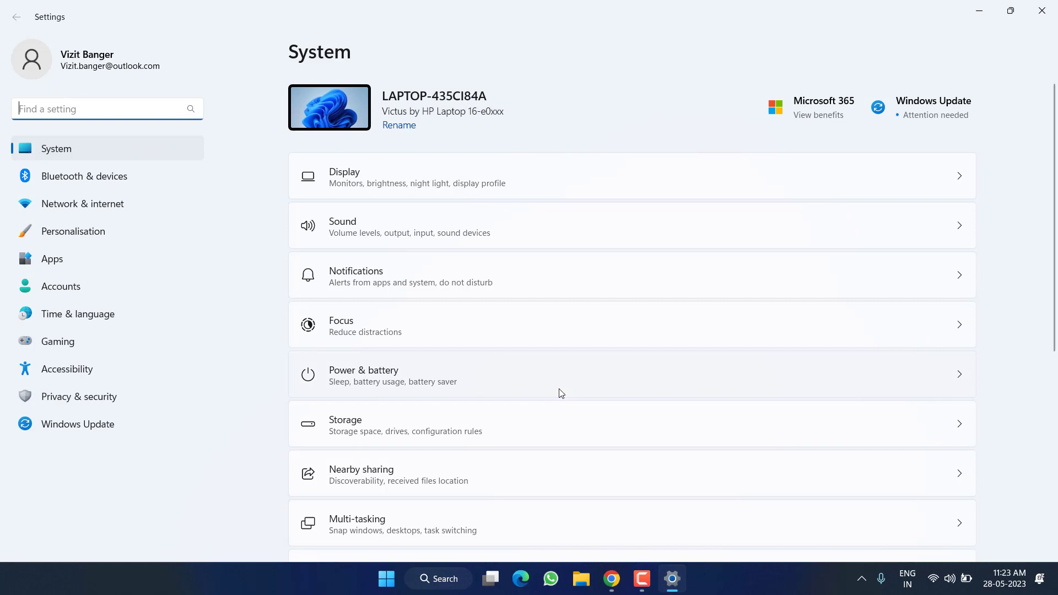
pyautogui.click(118, 422)
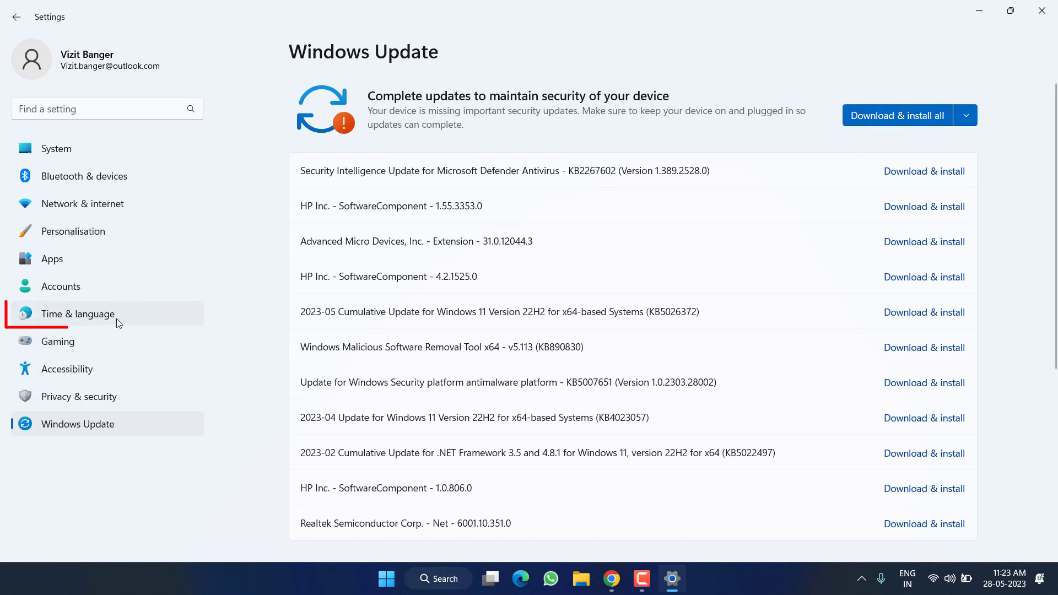
# Confirm 'Set the time automatically' is On in Date & time, then close Settings.
pyautogui.click(96, 315)
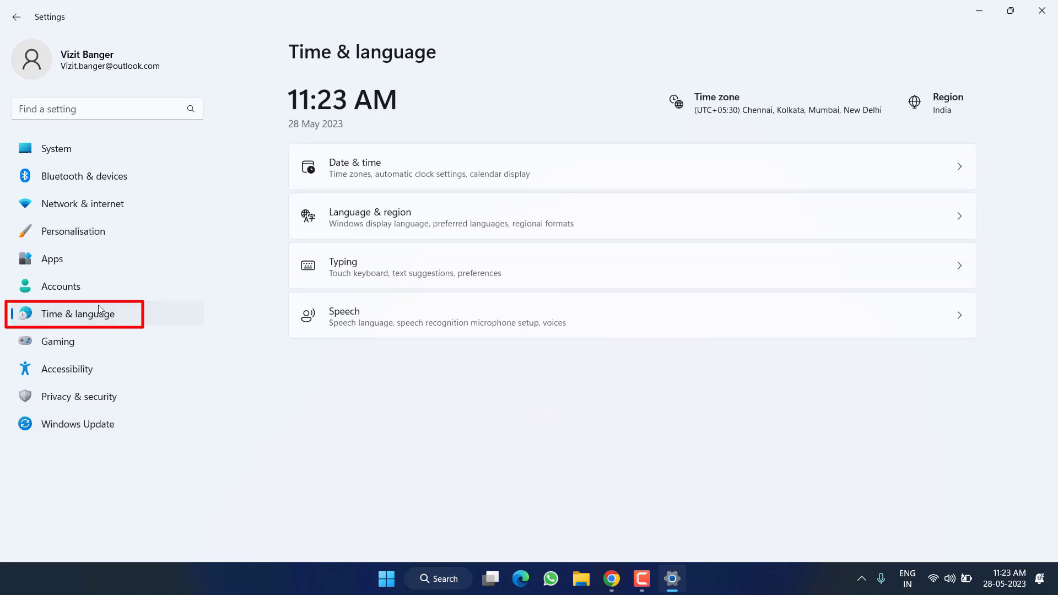
pyautogui.click(439, 169)
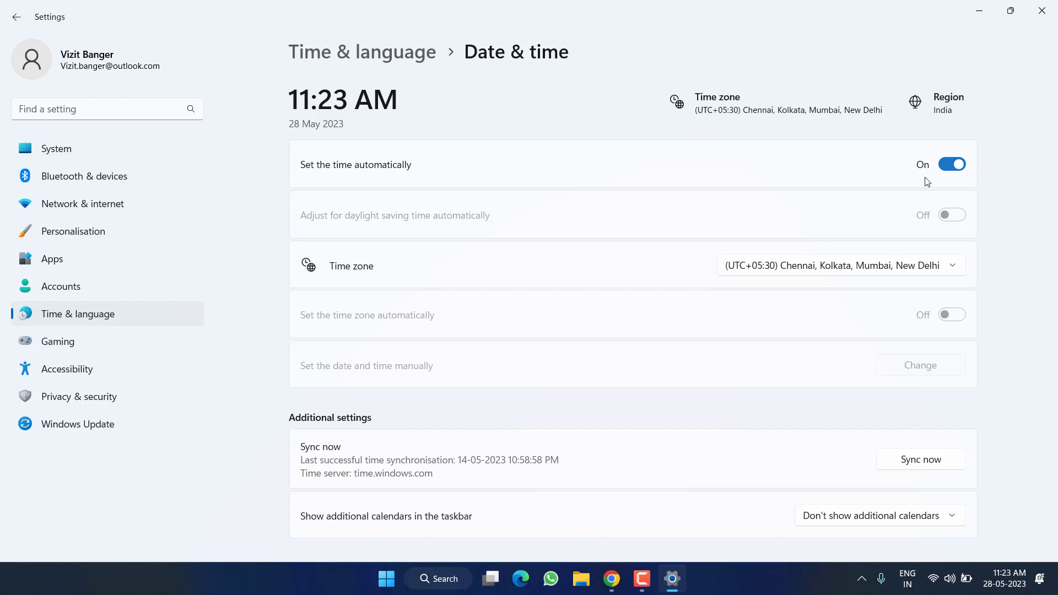
pyautogui.scroll(-3, 892, 200)
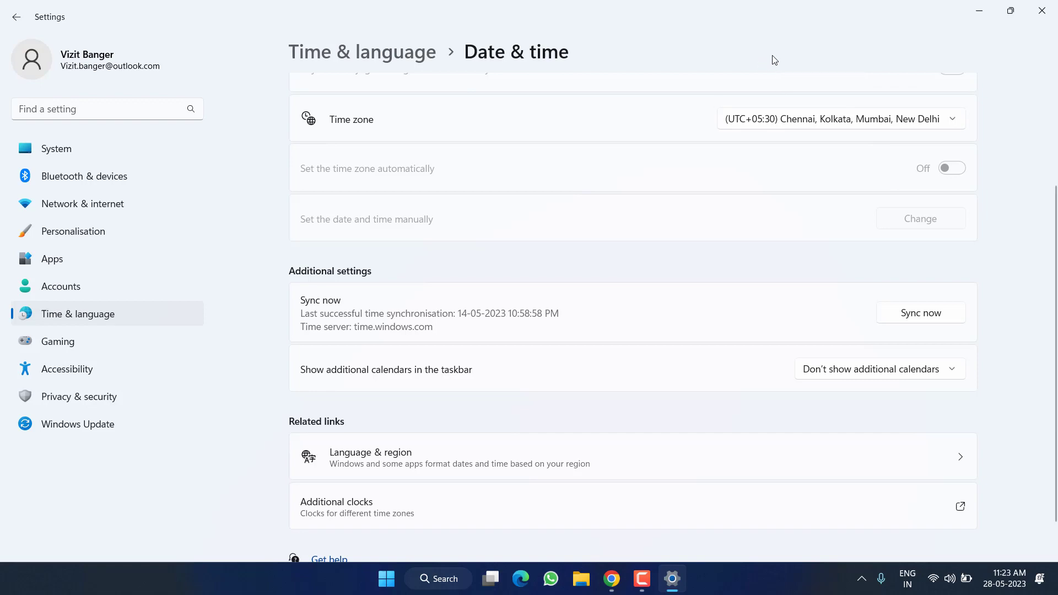
pyautogui.click(1041, 21)
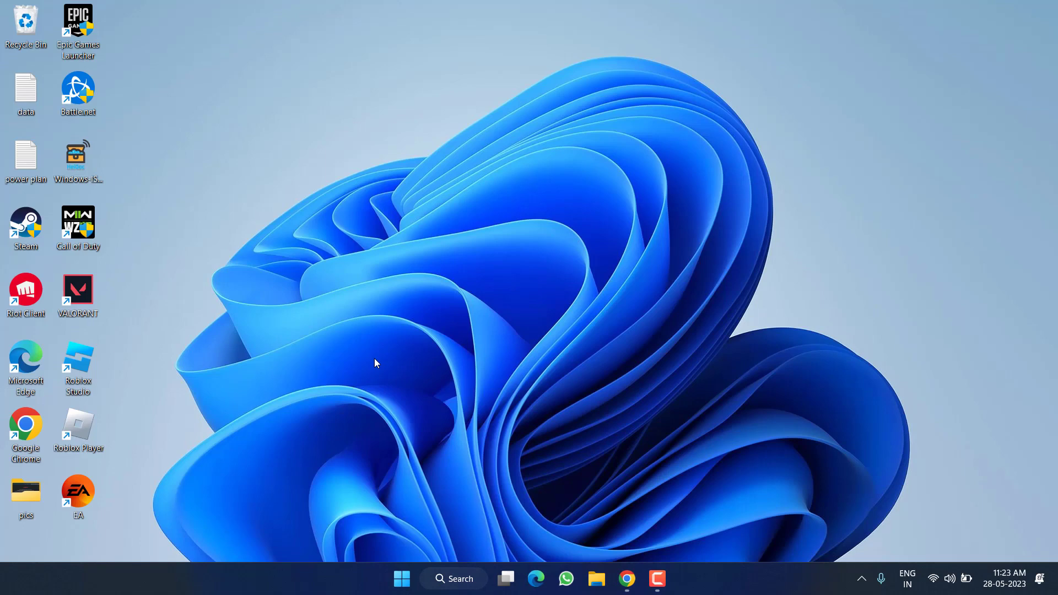
# Open the AppData\Local folder in File Explorer by running %localappdata% from Run.
pyautogui.rightClick(412, 569)
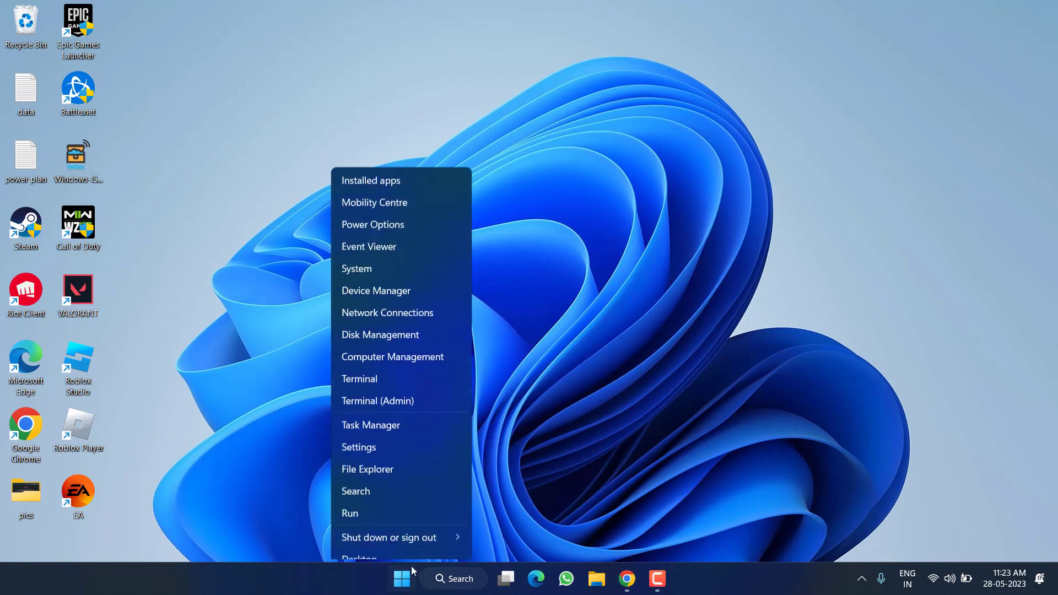
pyautogui.click(362, 505)
pyautogui.write('%')
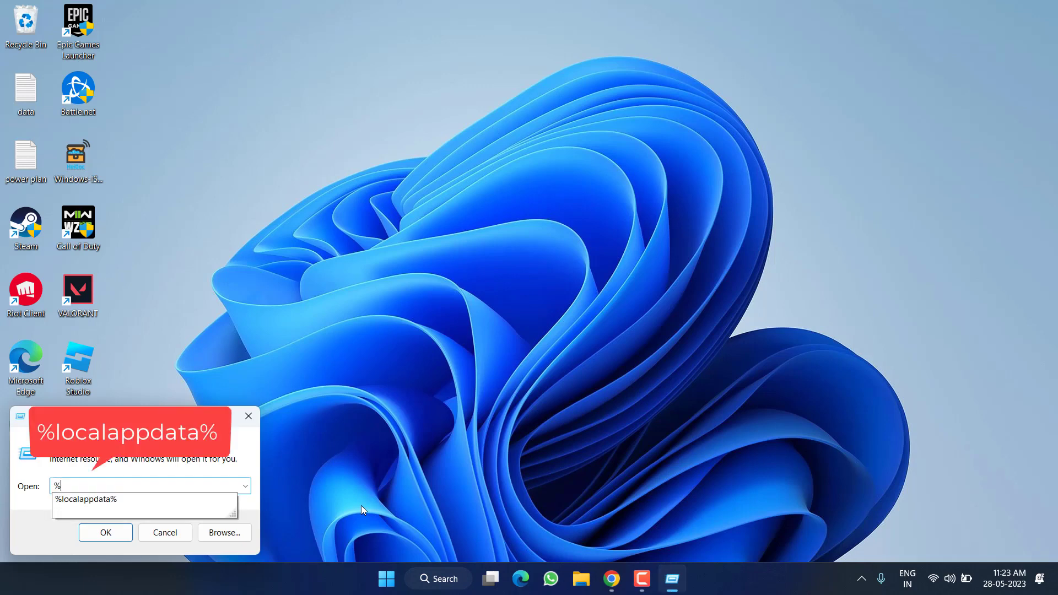
pyautogui.write('l')
pyautogui.press('Down')
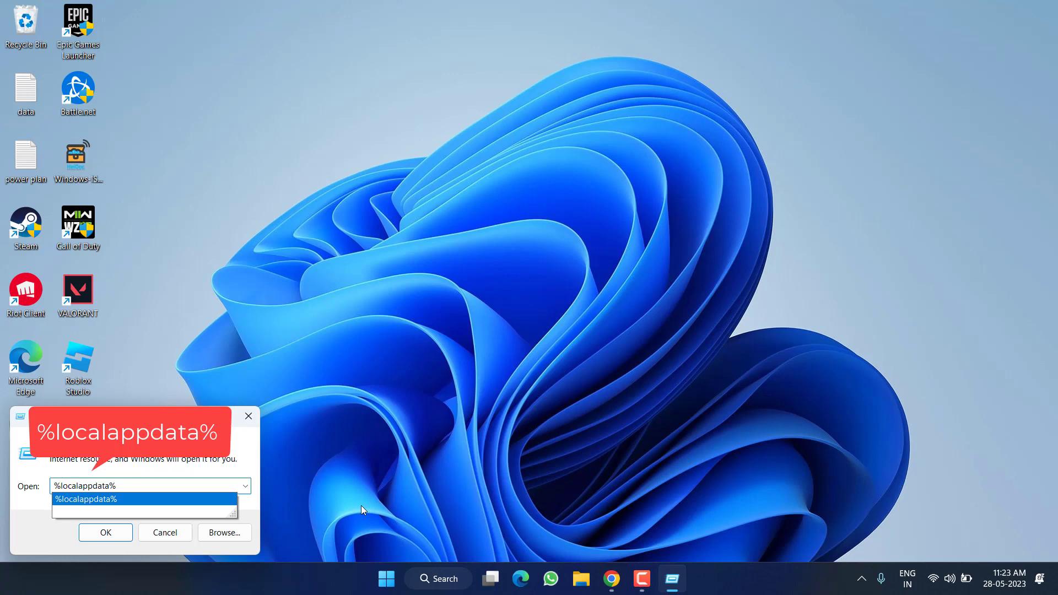
pyautogui.press('Return')
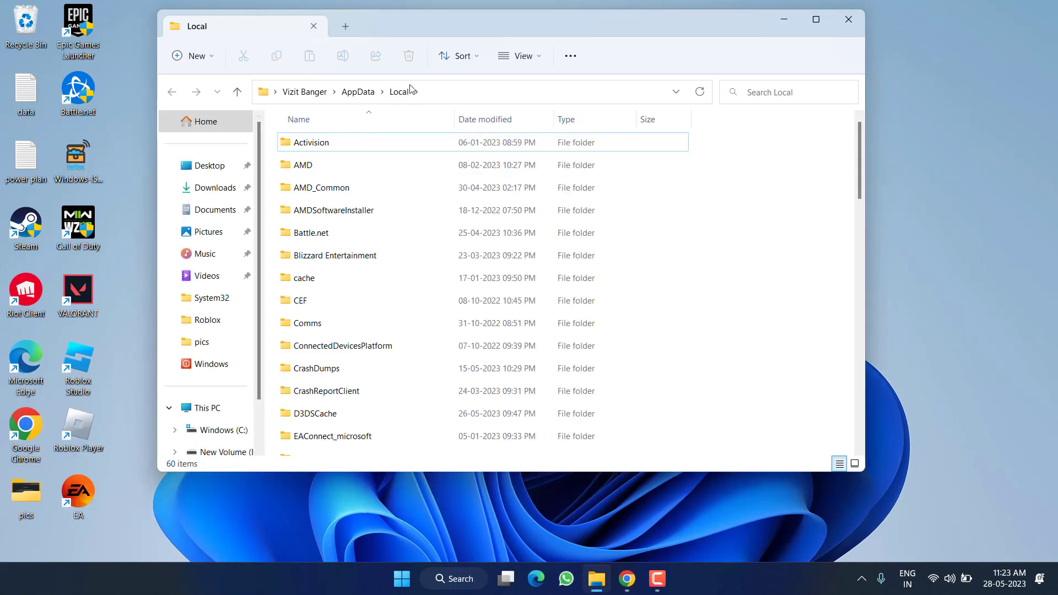
pyautogui.click(543, 64)
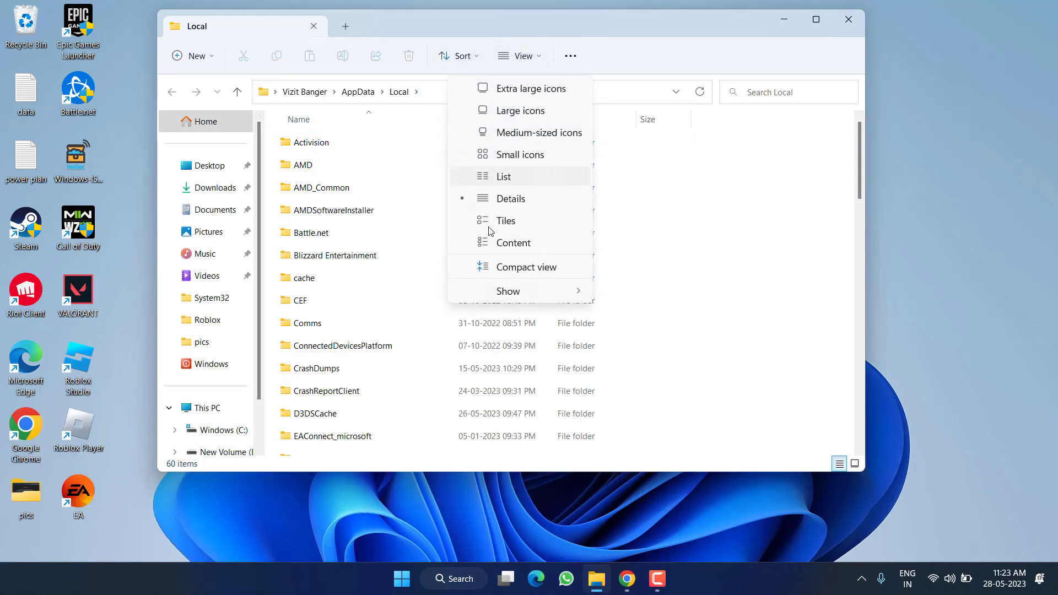
pyautogui.moveTo(551, 289)
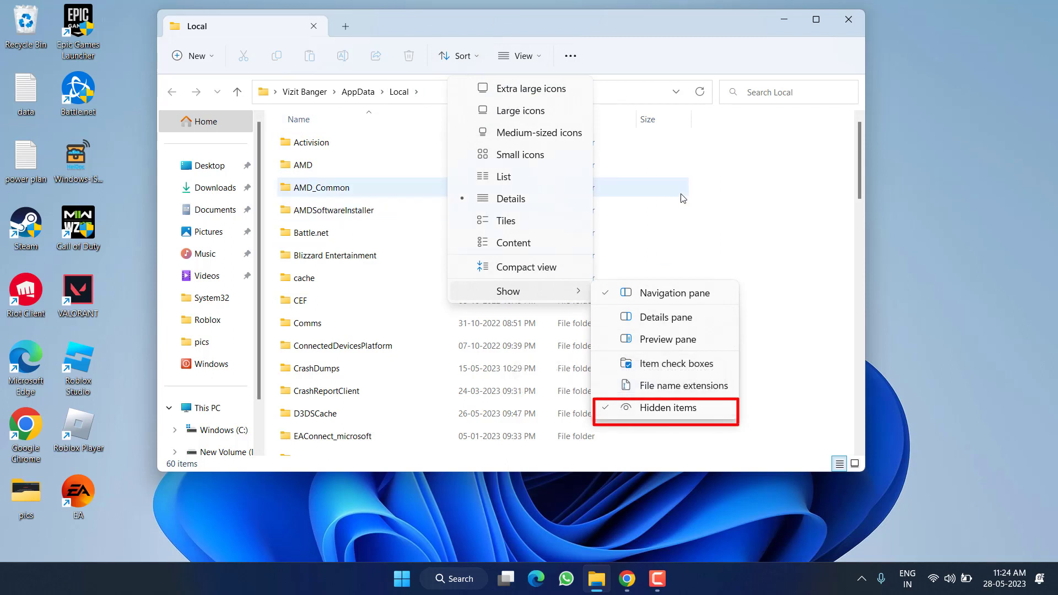
pyautogui.click(727, 202)
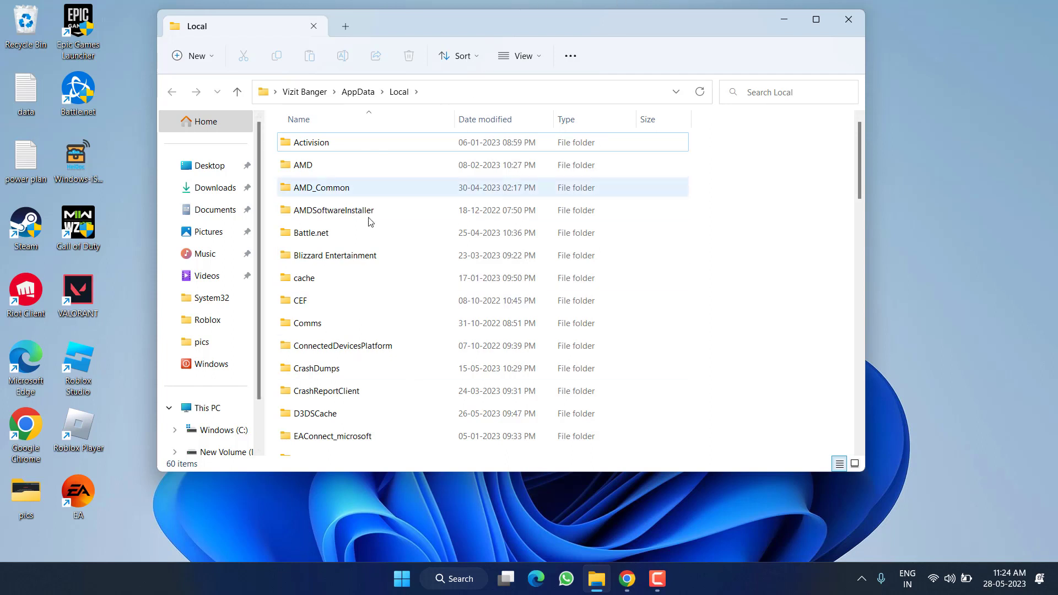
# Rename the Roblox folder in AppData\Local to Roblox.old and close File Explorer.
pyautogui.click(373, 240)
pyautogui.press('r')
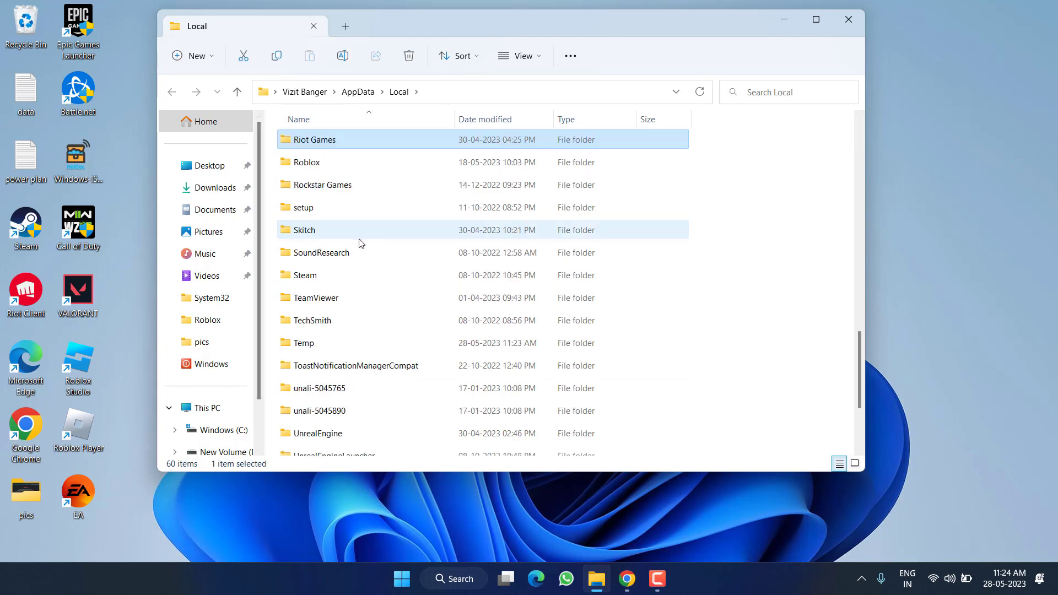
pyautogui.click(305, 165)
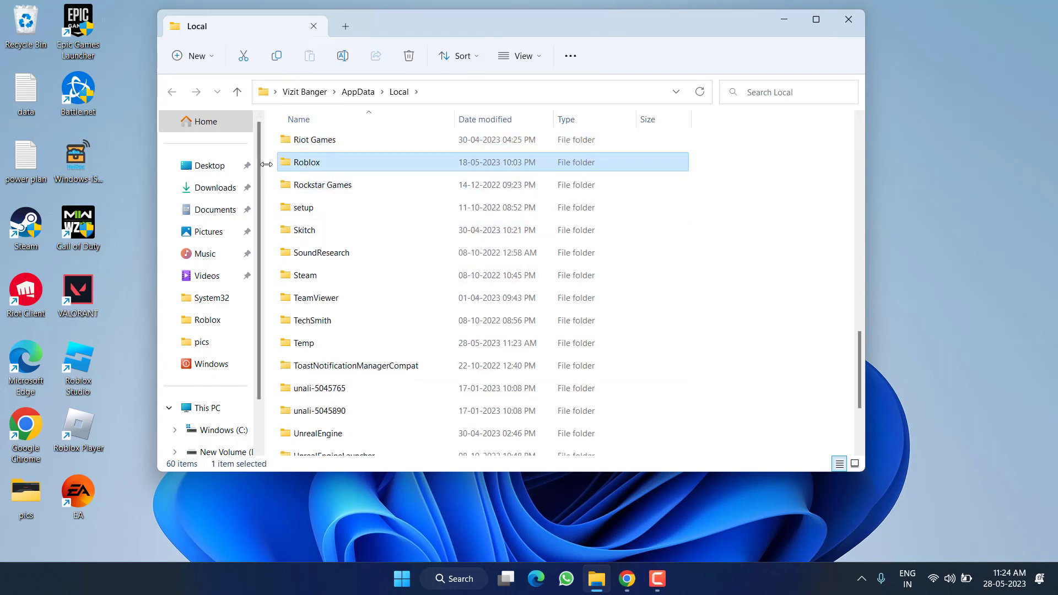
pyautogui.rightClick(309, 167)
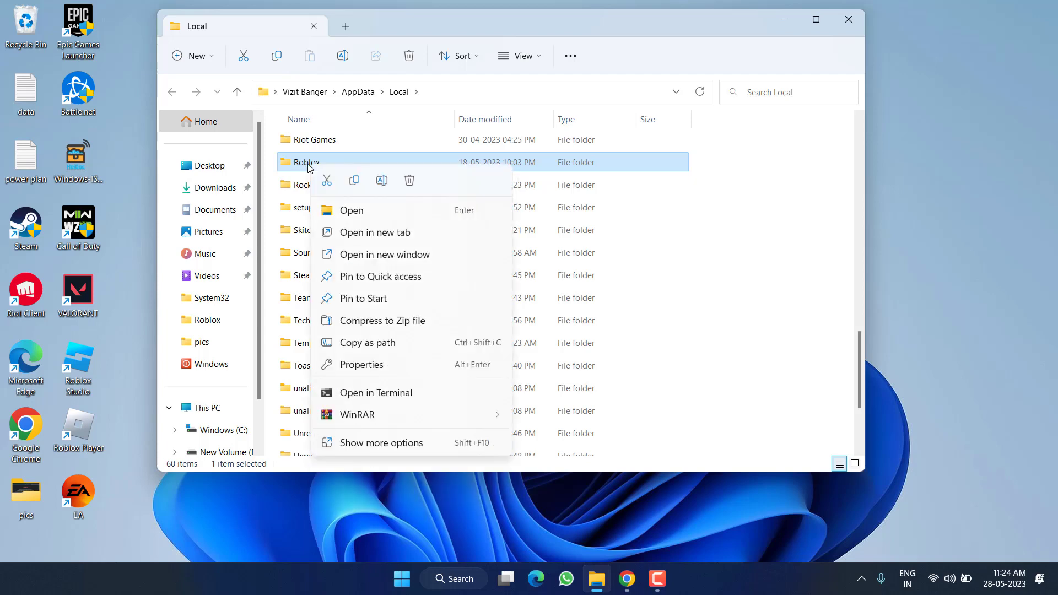
pyautogui.click(382, 181)
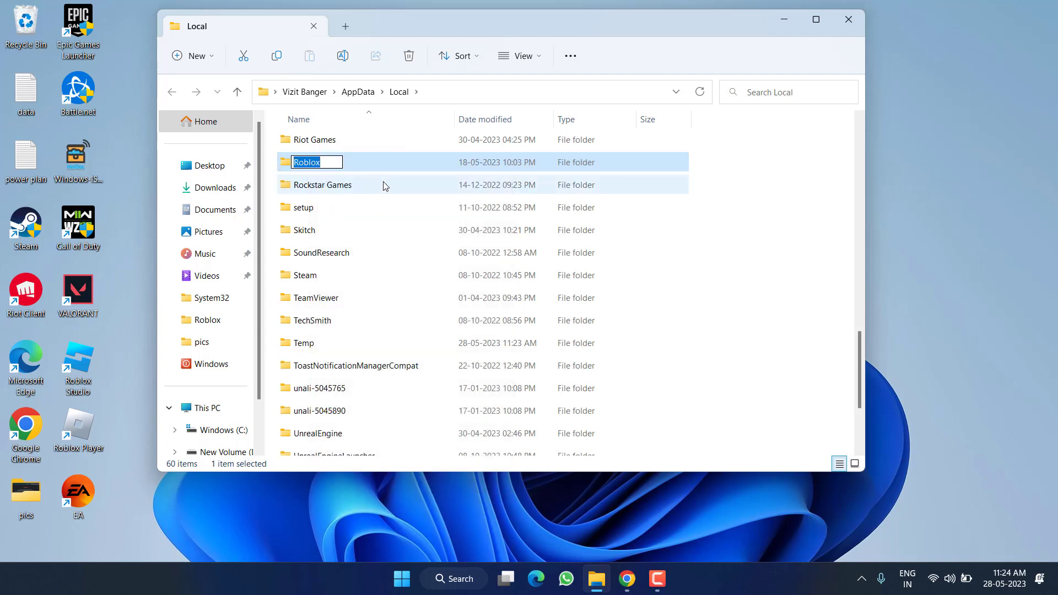
pyautogui.press('Right')
pyautogui.write('.old')
pyautogui.press('Return')
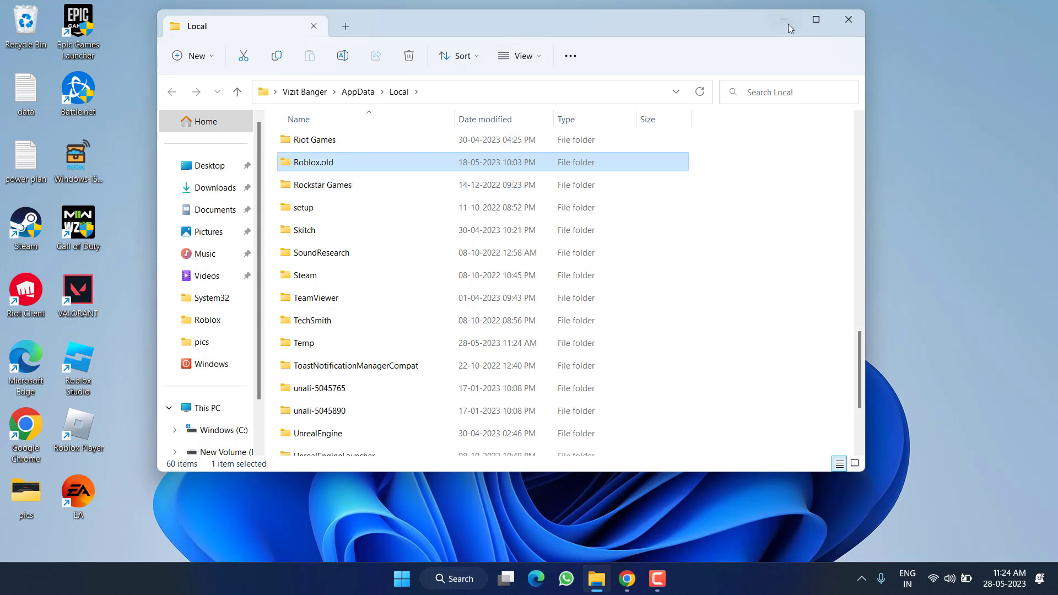
pyautogui.click(847, 20)
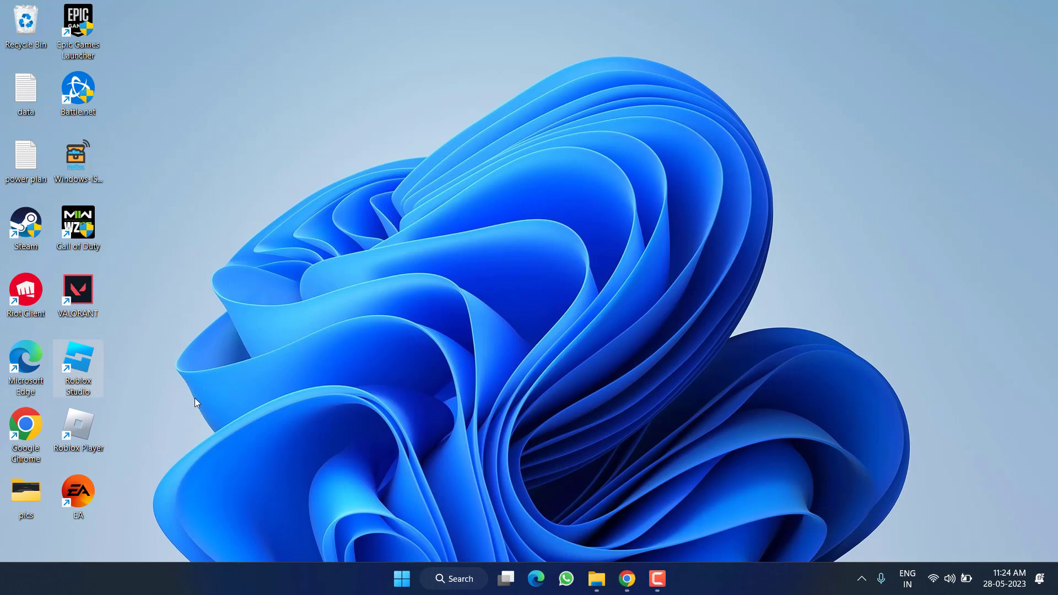
# Launch Disk Clean-up with cleanmgr from Run and show its drive list.
pyautogui.rightClick(406, 579)
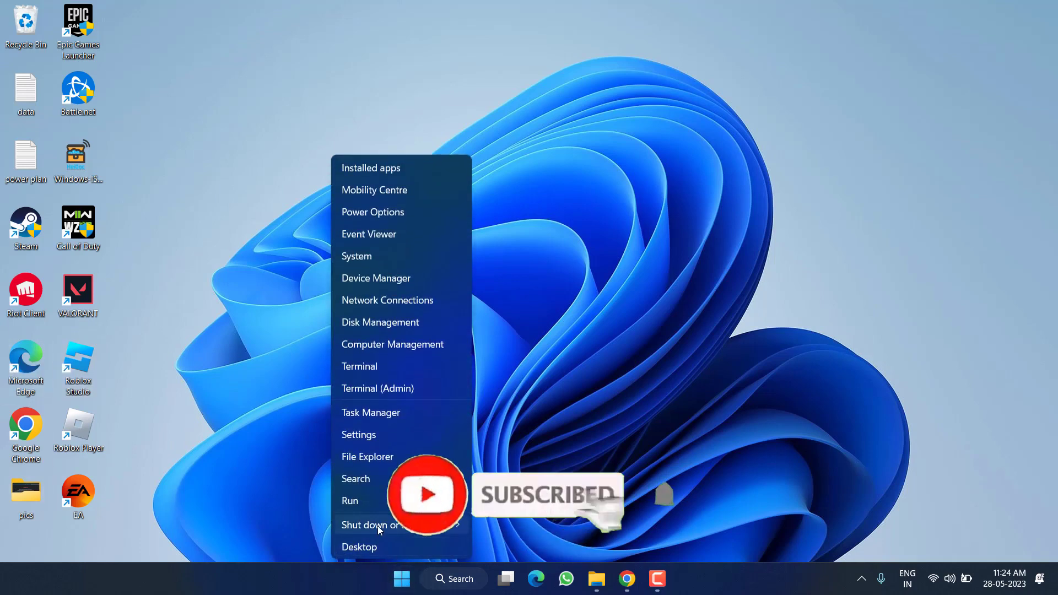
pyautogui.click(359, 500)
pyautogui.write('cl')
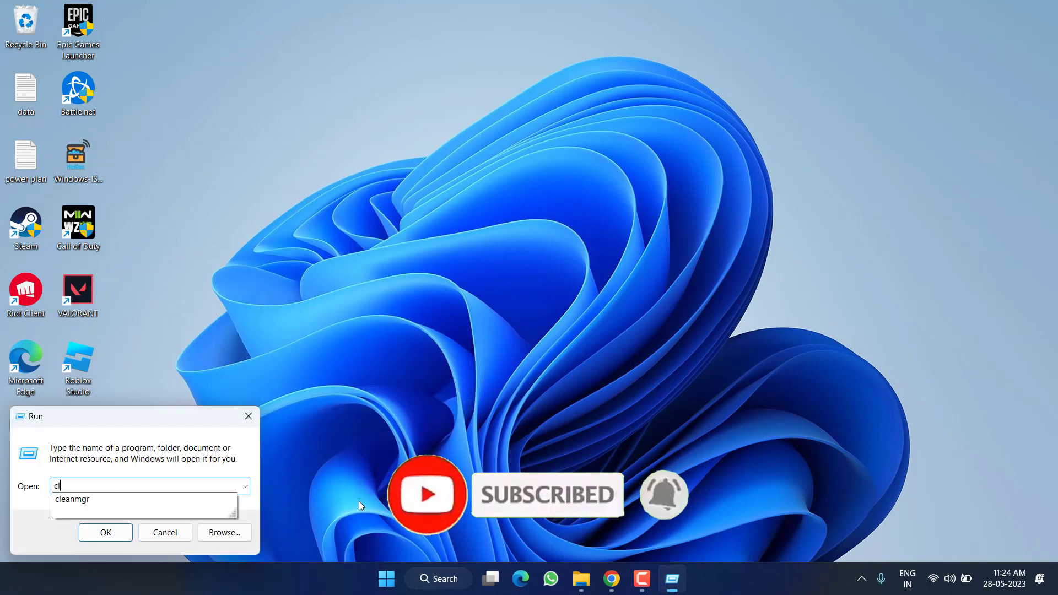
pyautogui.write('eanmgr')
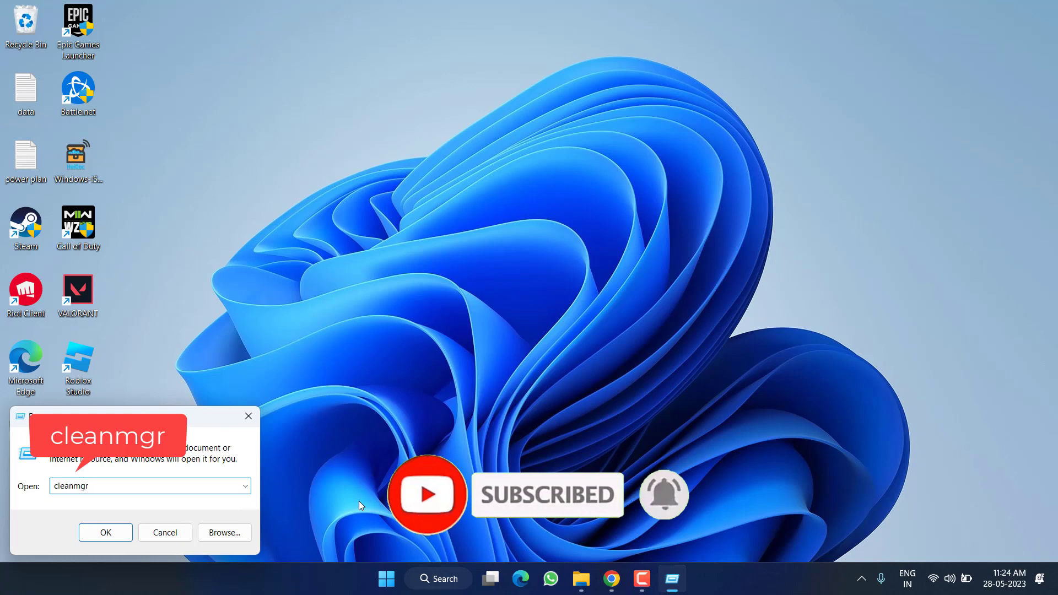
pyautogui.press('Return')
pyautogui.click(603, 291)
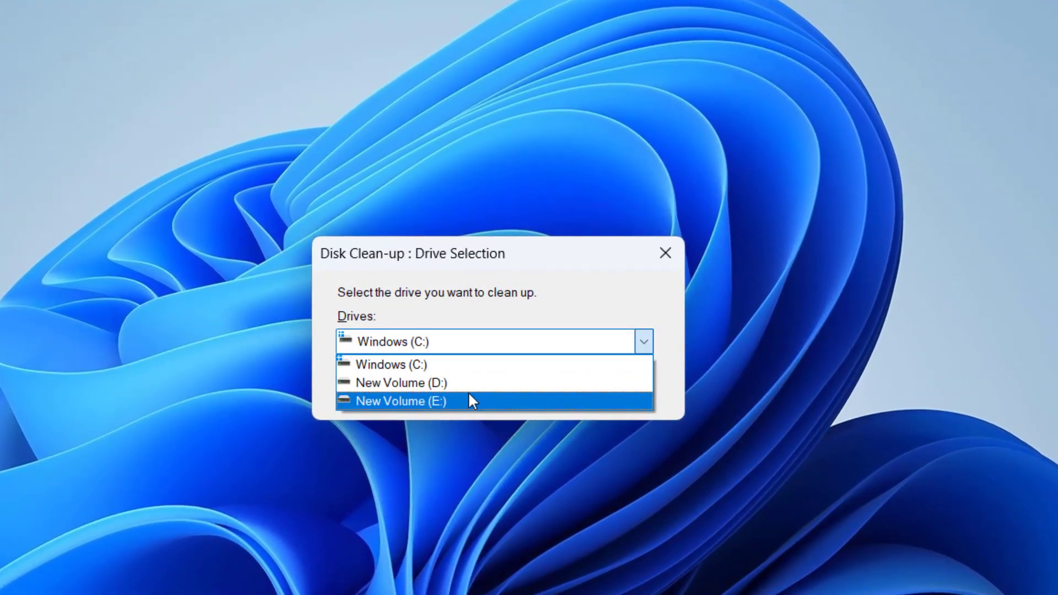
# Permanently delete Setup Logs, DirectX Shader Cache, Delivery Optimisation, Recycle Bin and Temporary files from C:.
pyautogui.click(392, 366)
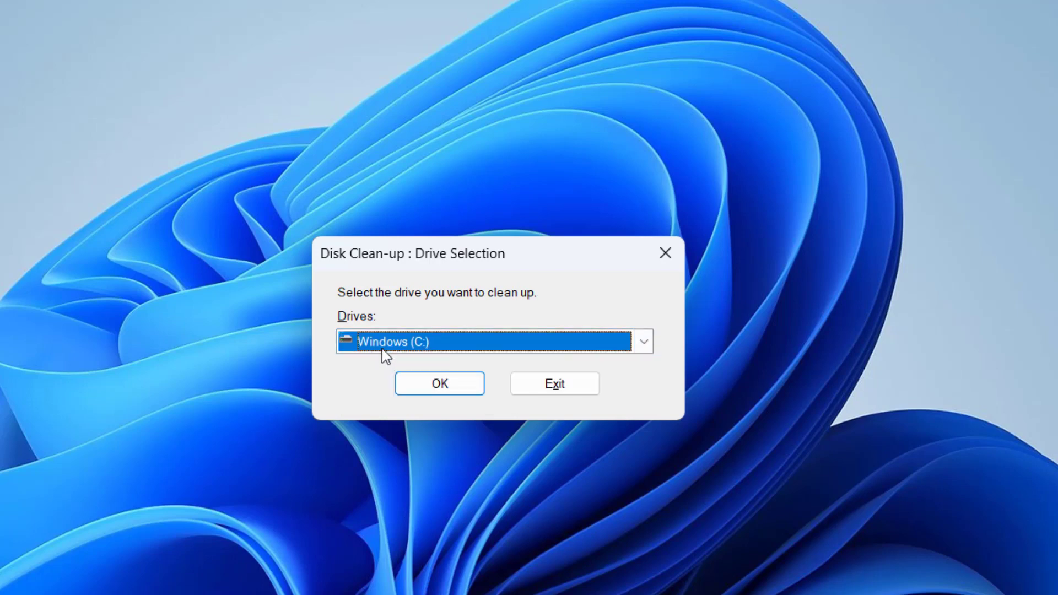
pyautogui.click(433, 389)
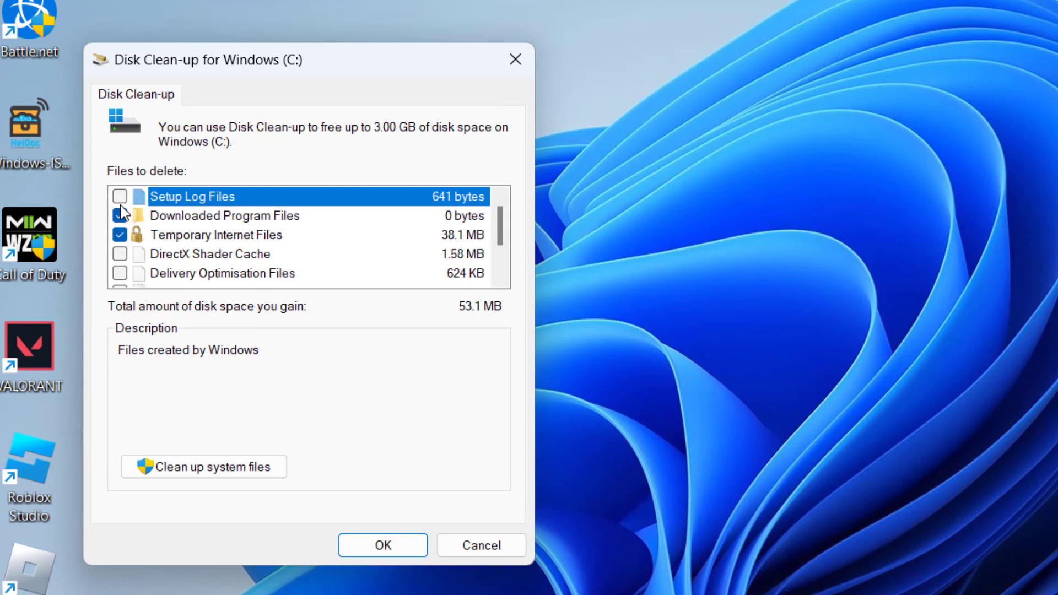
pyautogui.click(120, 196)
pyautogui.click(119, 254)
pyautogui.click(120, 273)
pyautogui.scroll(-1, 127, 254)
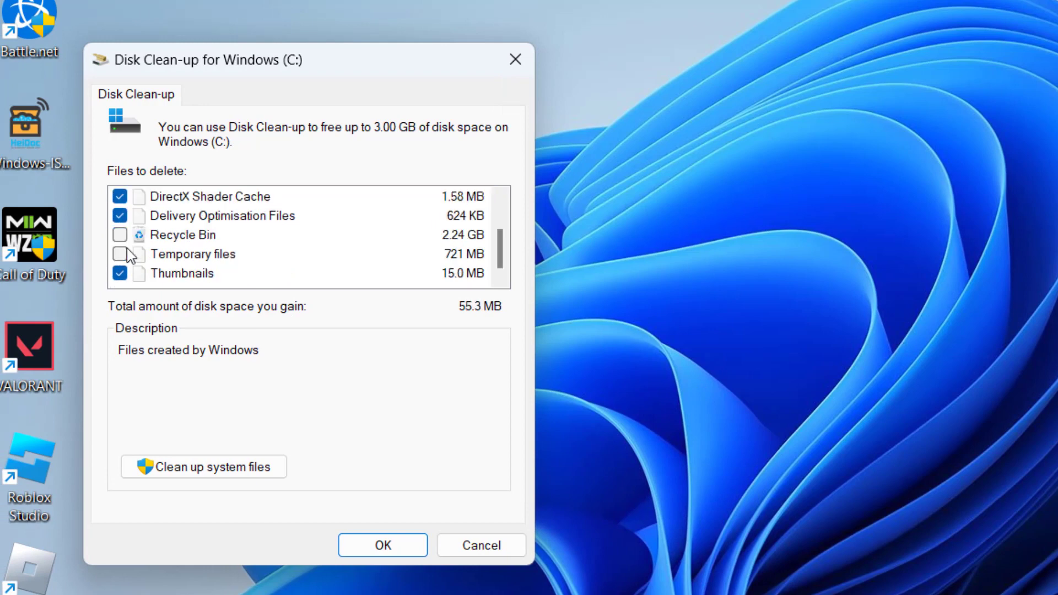
pyautogui.click(119, 235)
pyautogui.click(119, 254)
pyautogui.click(391, 558)
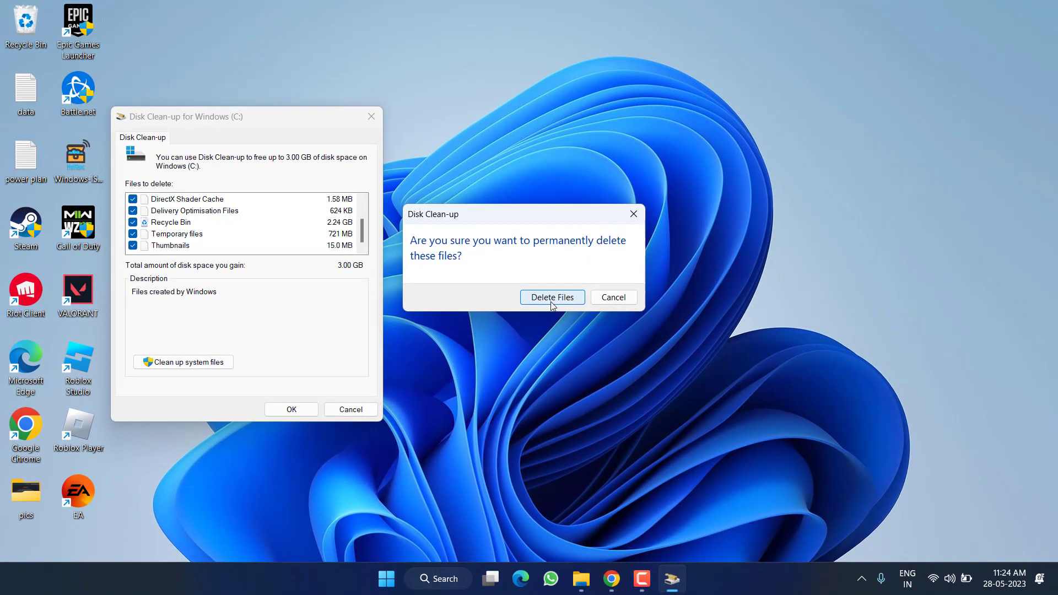
pyautogui.click(550, 300)
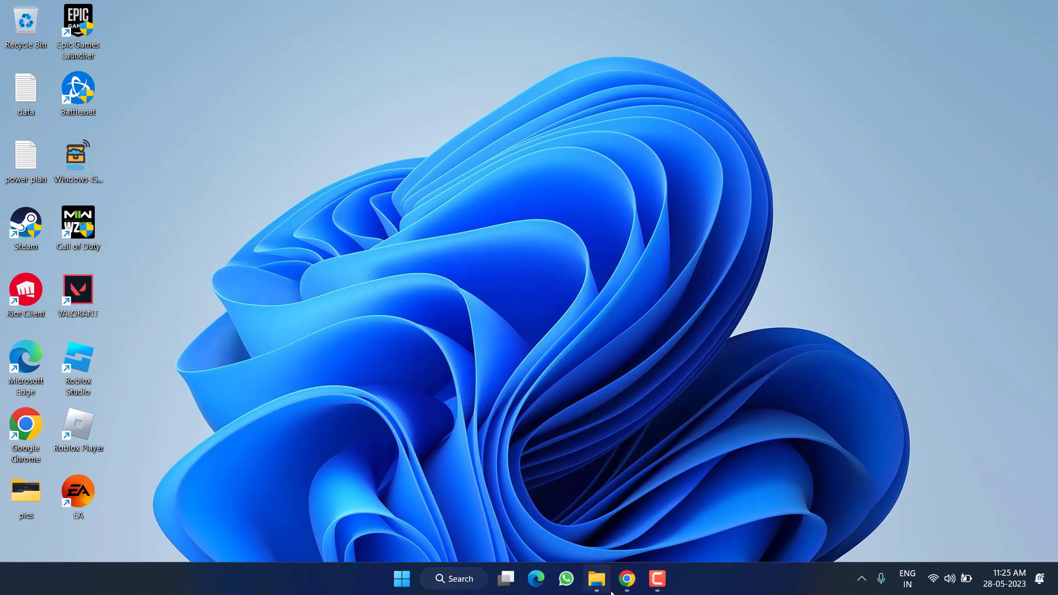
# Download the portable Revo Uninstaller freeware to the Desktop as RevoUninstaller_Portable.
pyautogui.click(627, 579)
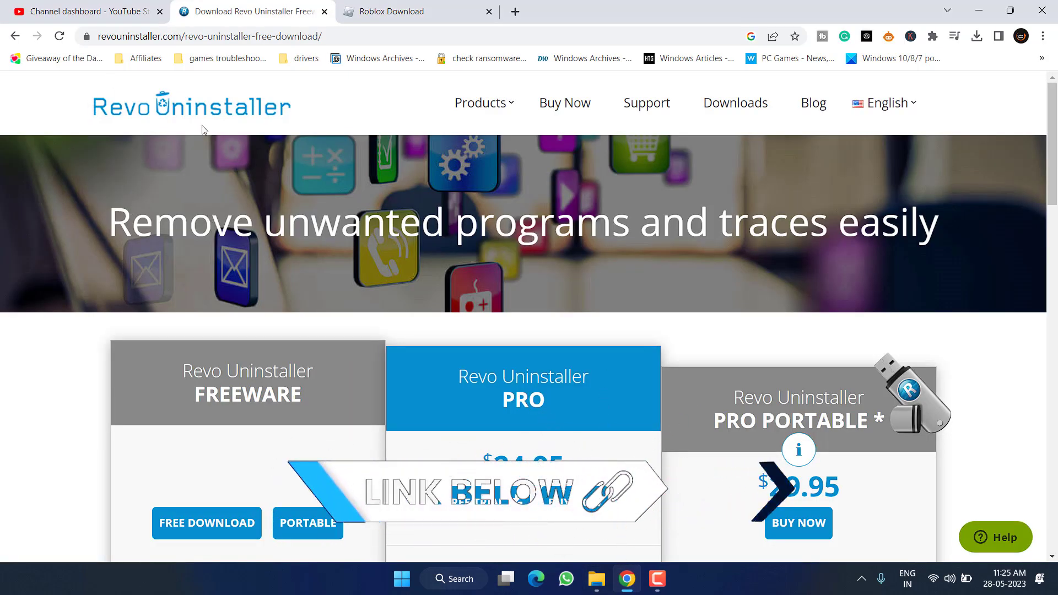
pyautogui.scroll(-4, 263, 306)
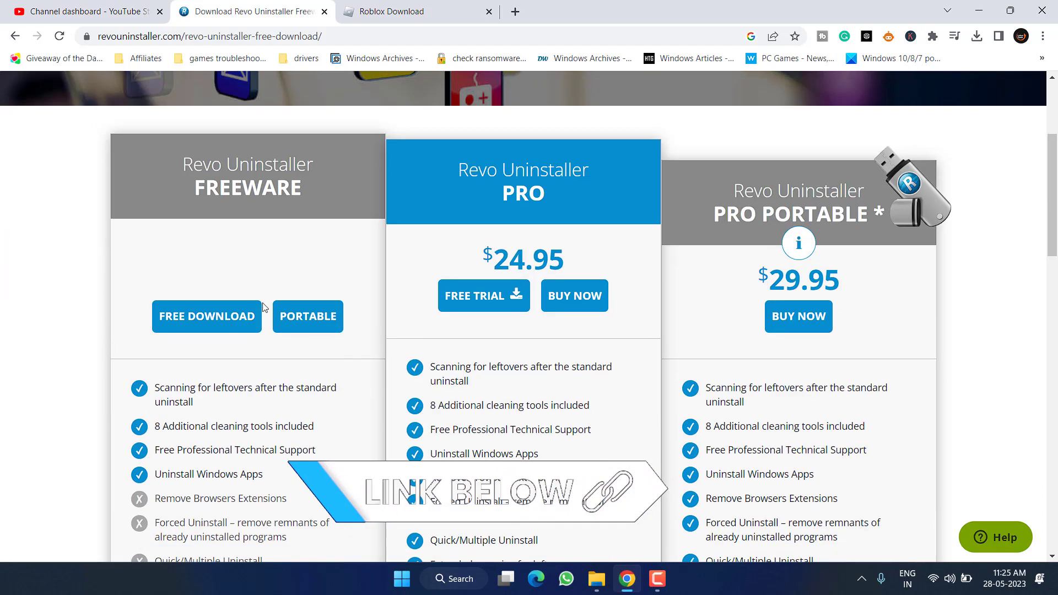
pyautogui.click(312, 324)
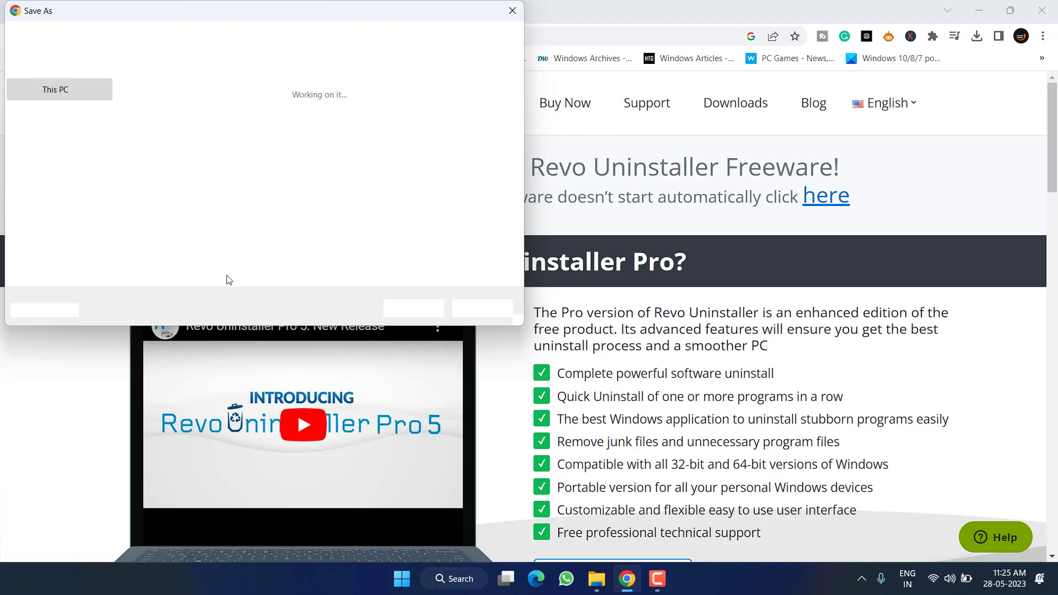
pyautogui.scroll(5, 63, 171)
pyautogui.click(51, 134)
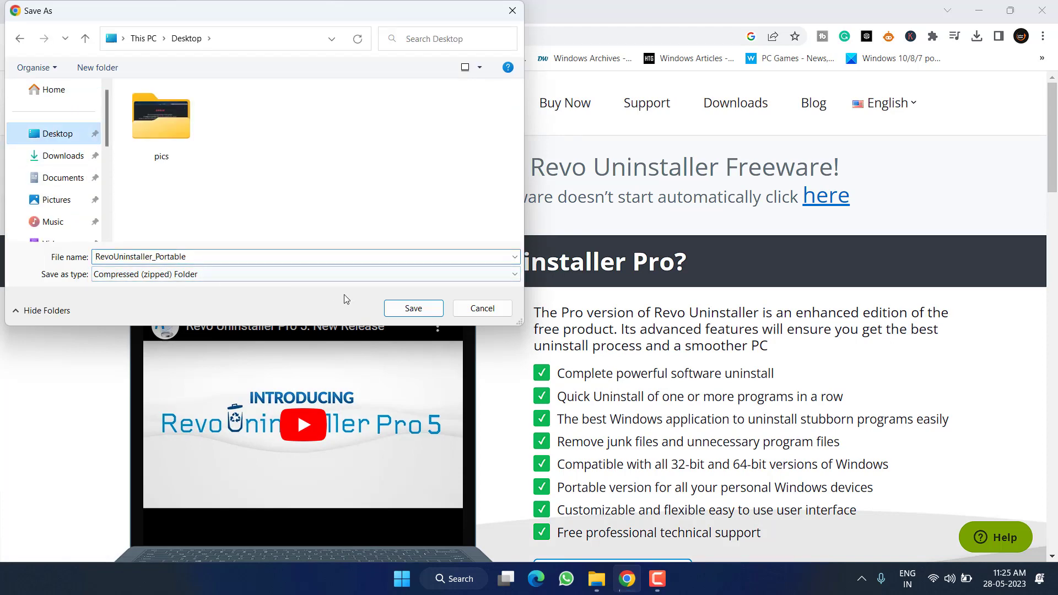
pyautogui.click(410, 309)
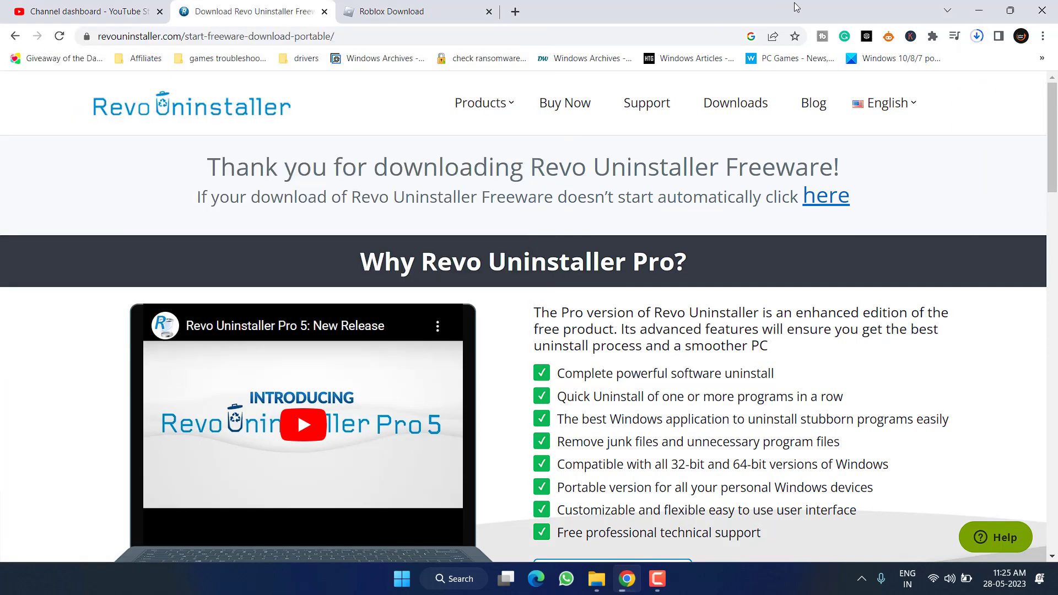
# Extract the RevoUninstaller_Portable folder from the downloaded zip onto the Desktop.
pyautogui.click(979, 8)
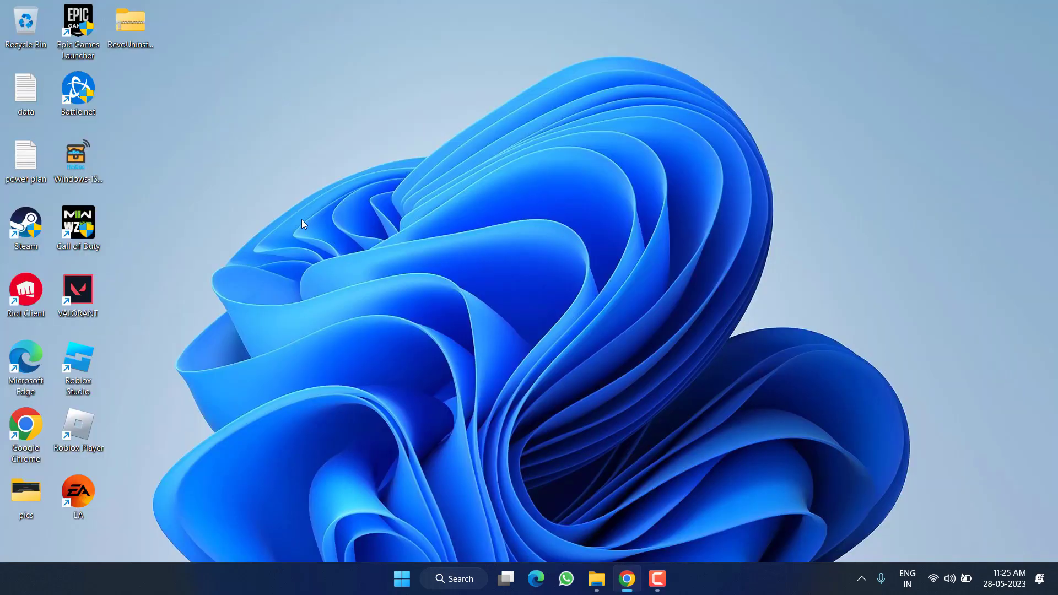
pyautogui.doubleClick(133, 32)
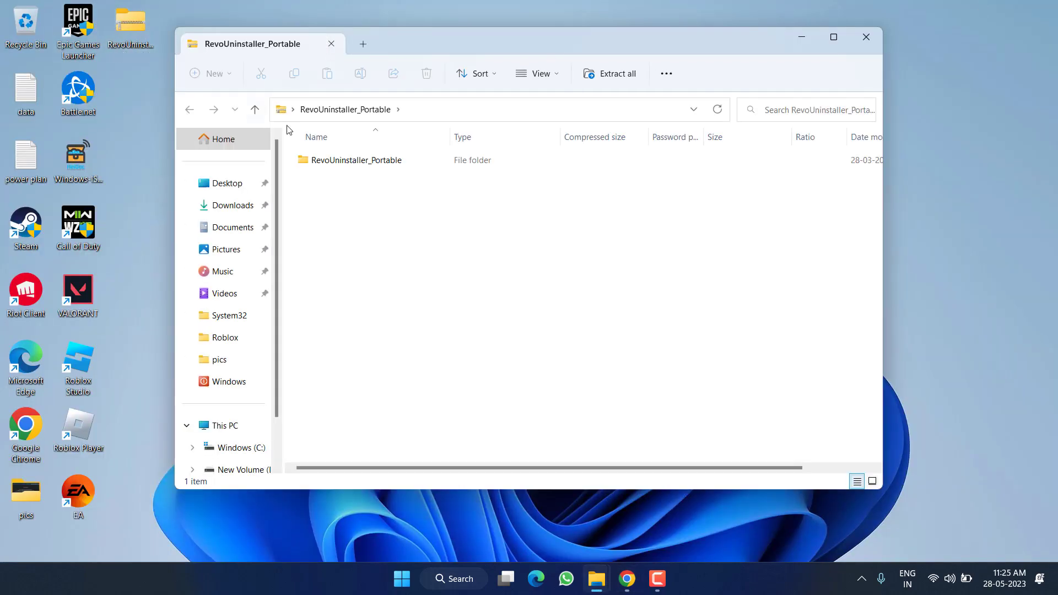
pyautogui.moveTo(341, 160); pyautogui.dragTo(137, 271)
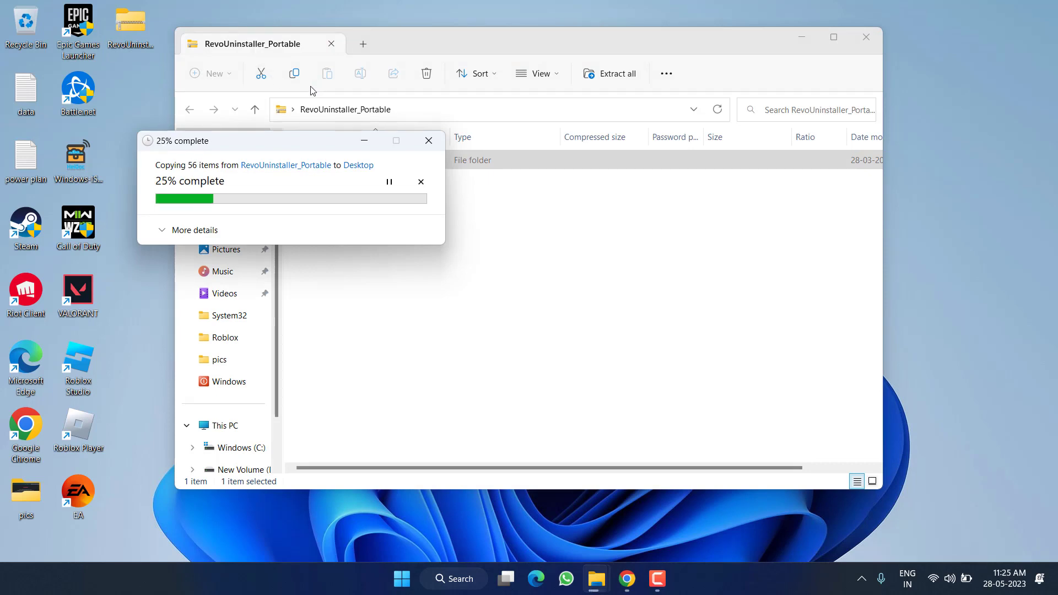
pyautogui.click(866, 37)
# Run RevoUPort from the extracted folder as administrator and accept the licence agreement.
pyautogui.doubleClick(78, 226)
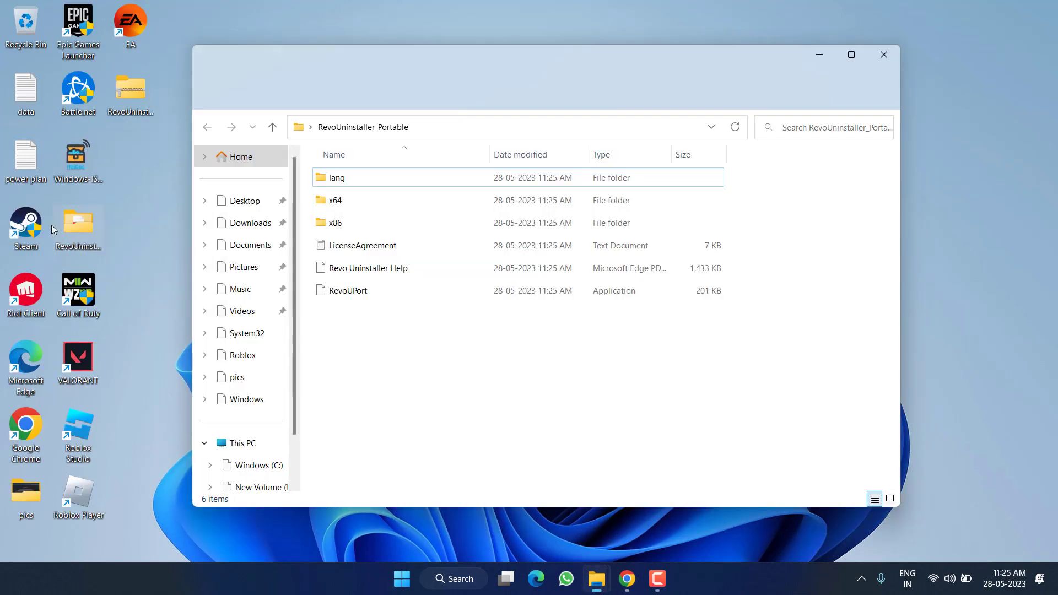
pyautogui.click(347, 301)
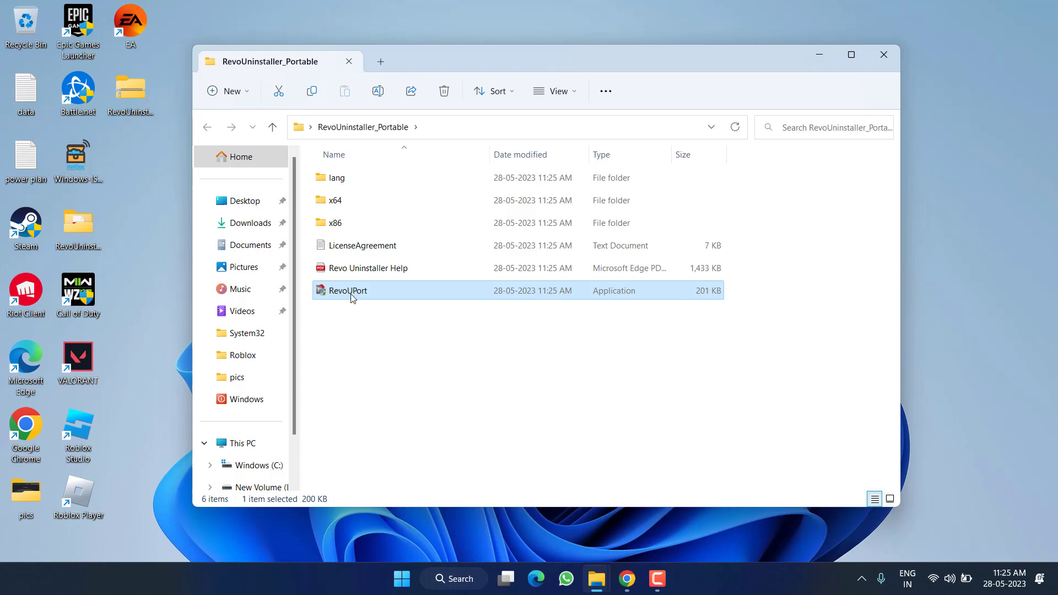
pyautogui.rightClick(352, 295)
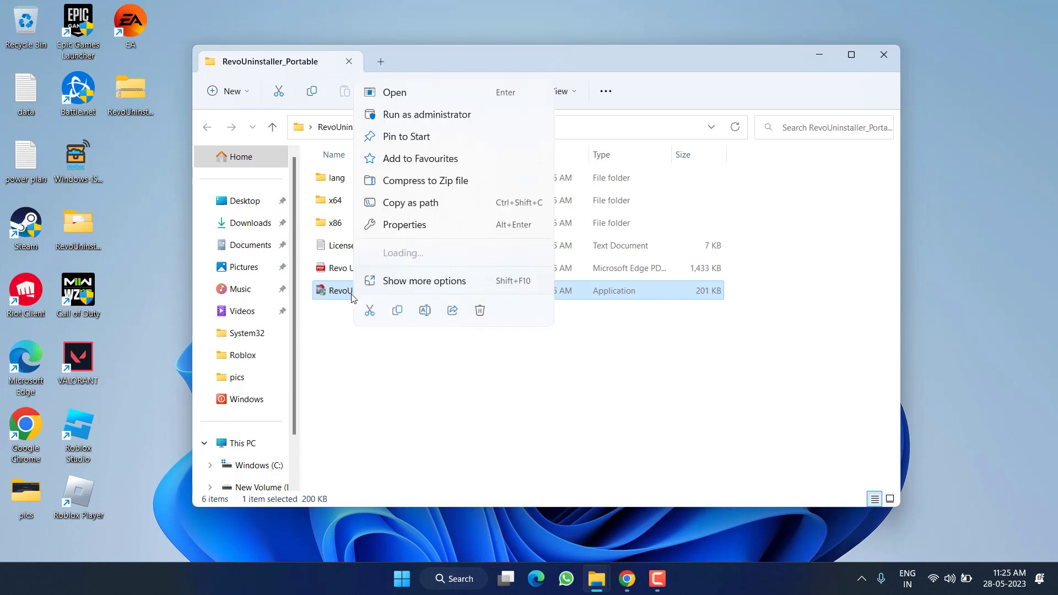
pyautogui.click(445, 116)
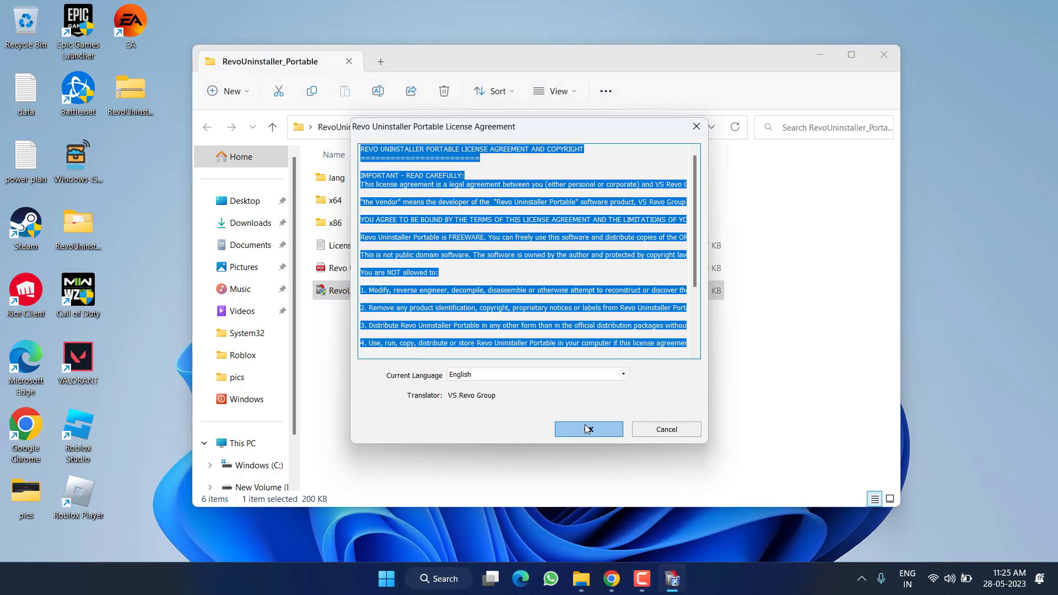
pyautogui.click(587, 427)
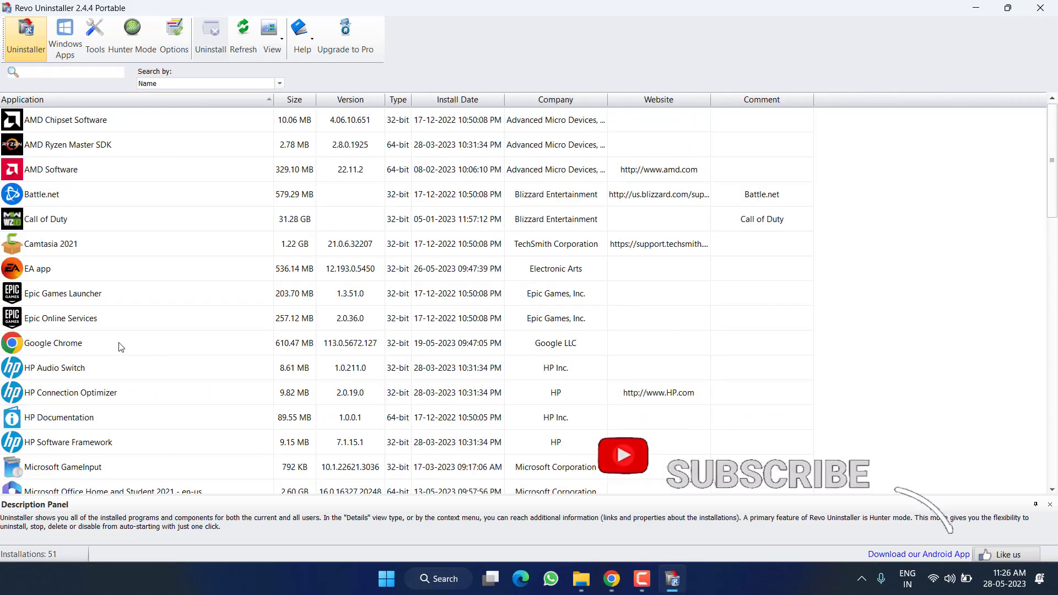
# Select the main Roblox Player entry (271.60 MB) in Revo Uninstaller's program list.
pyautogui.click(120, 344)
pyautogui.scroll(-2, 126, 327)
pyautogui.scroll(-5, 126, 327)
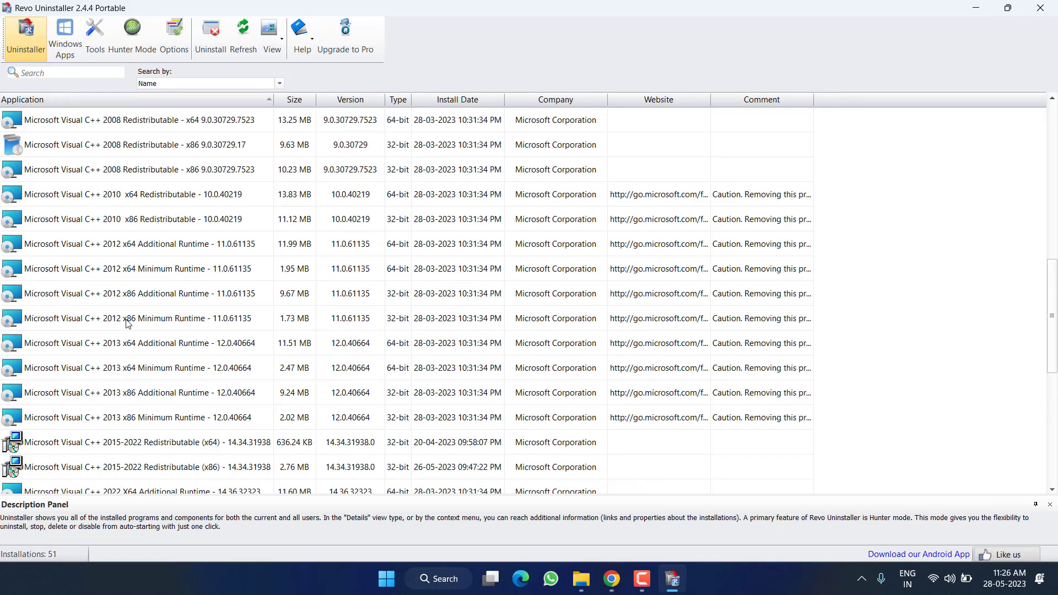
pyautogui.scroll(5, 128, 323)
pyautogui.scroll(-9, 128, 324)
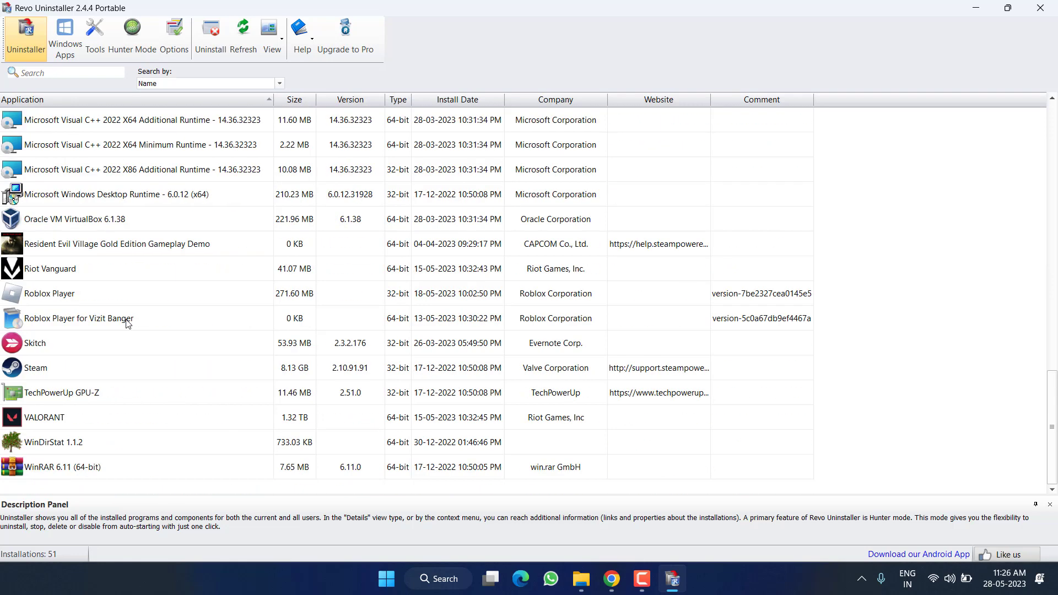
pyautogui.click(76, 296)
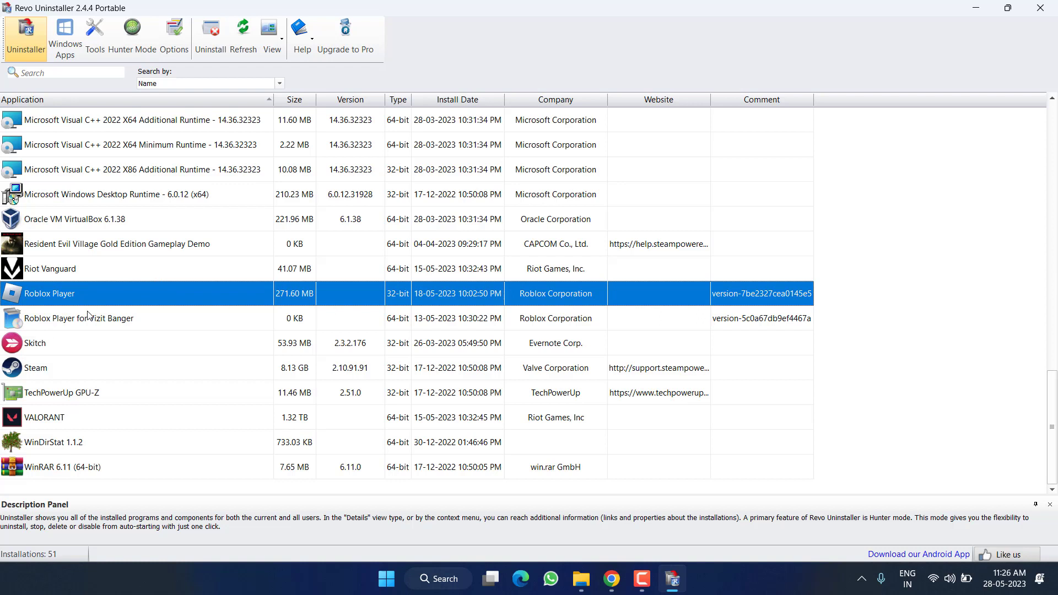
pyautogui.click(98, 325)
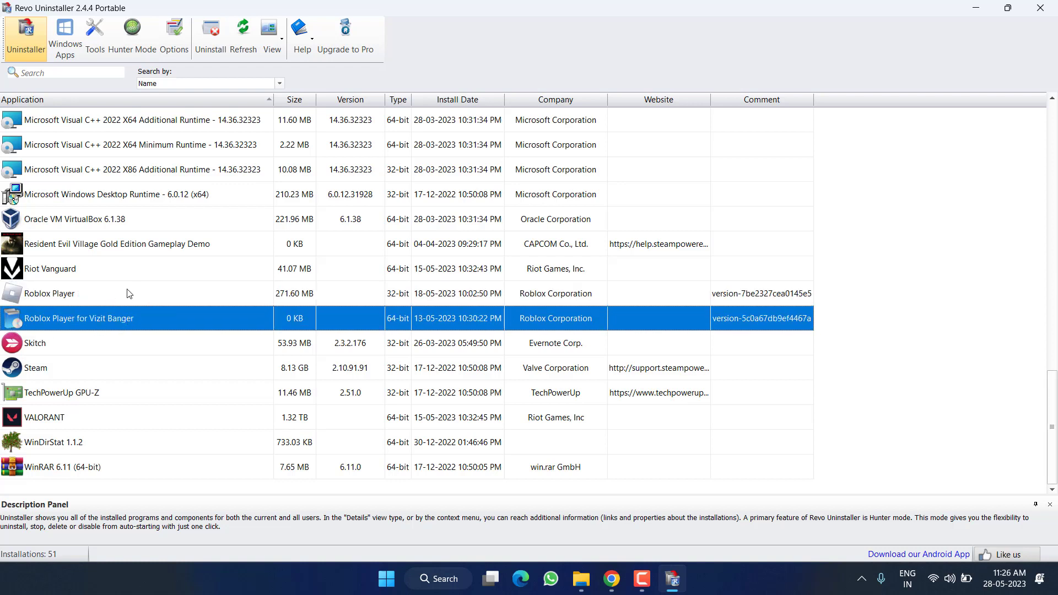
pyautogui.click(72, 300)
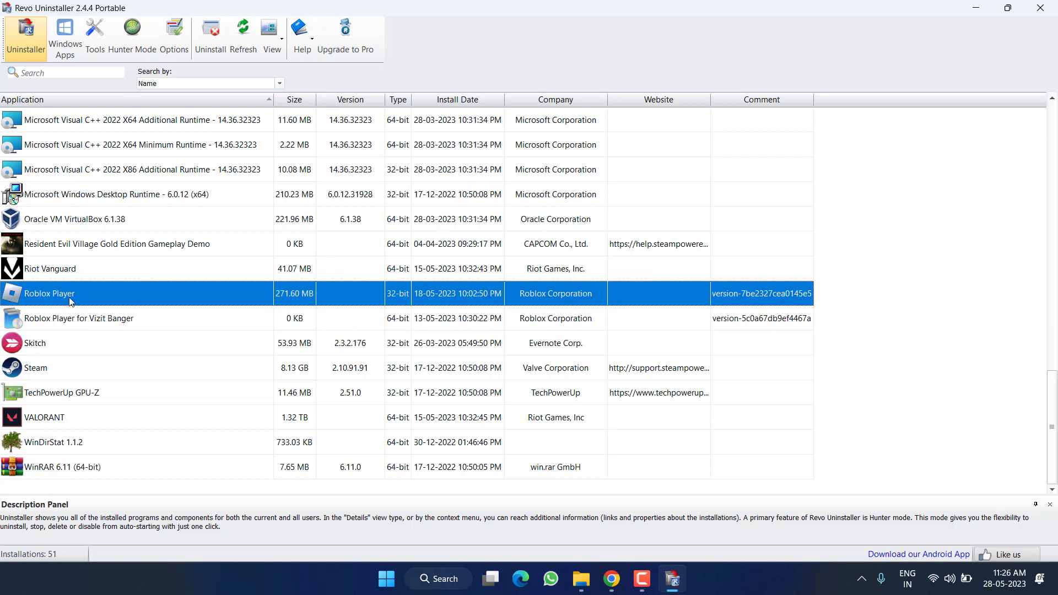
# Uninstall Roblox Player with a restore point and scan for its leftovers.
pyautogui.click(208, 45)
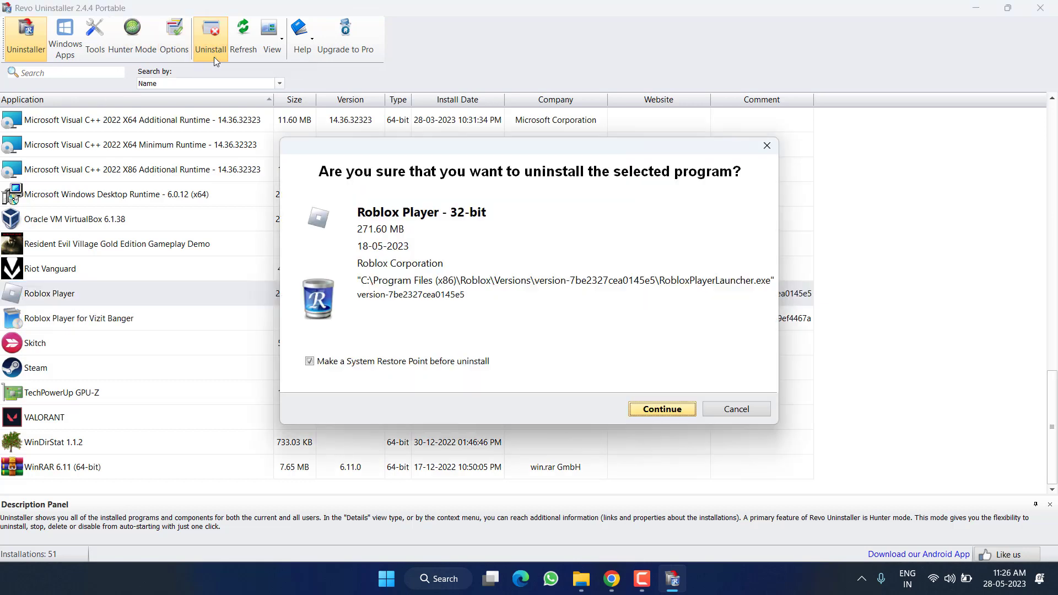
pyautogui.click(679, 410)
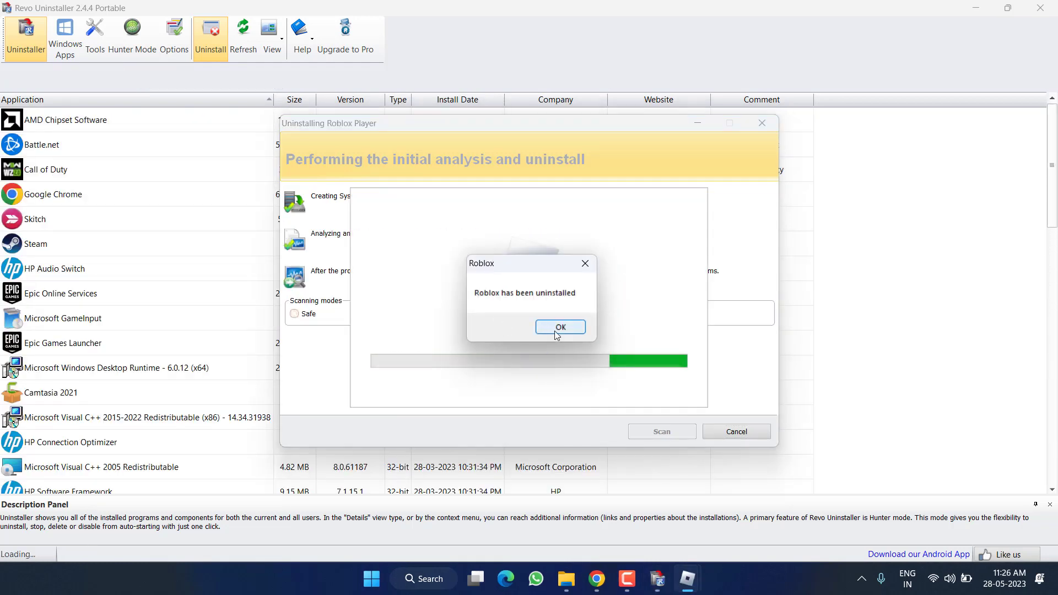
pyautogui.click(556, 327)
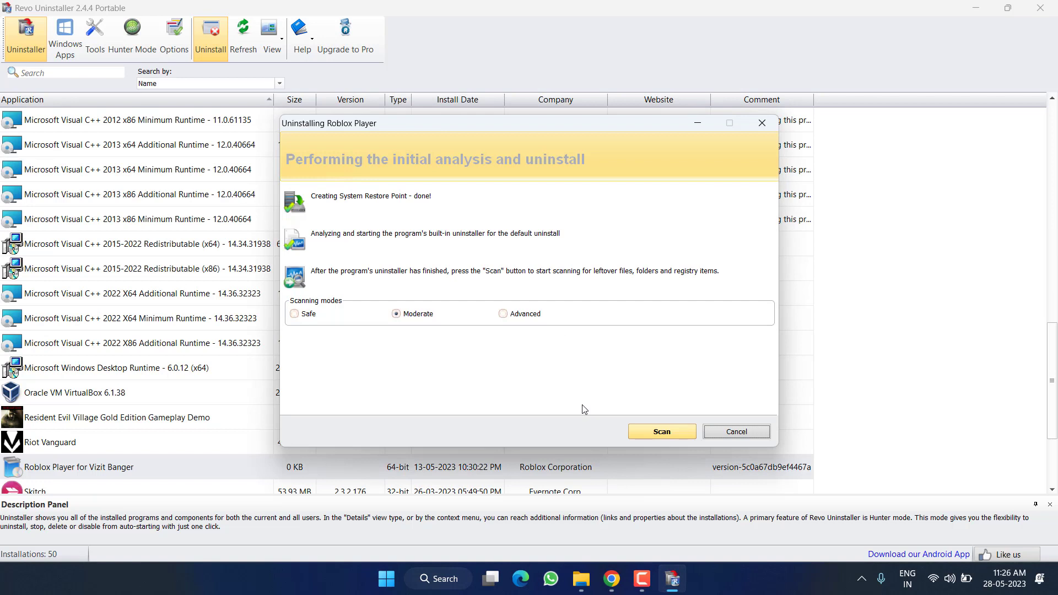
pyautogui.click(660, 433)
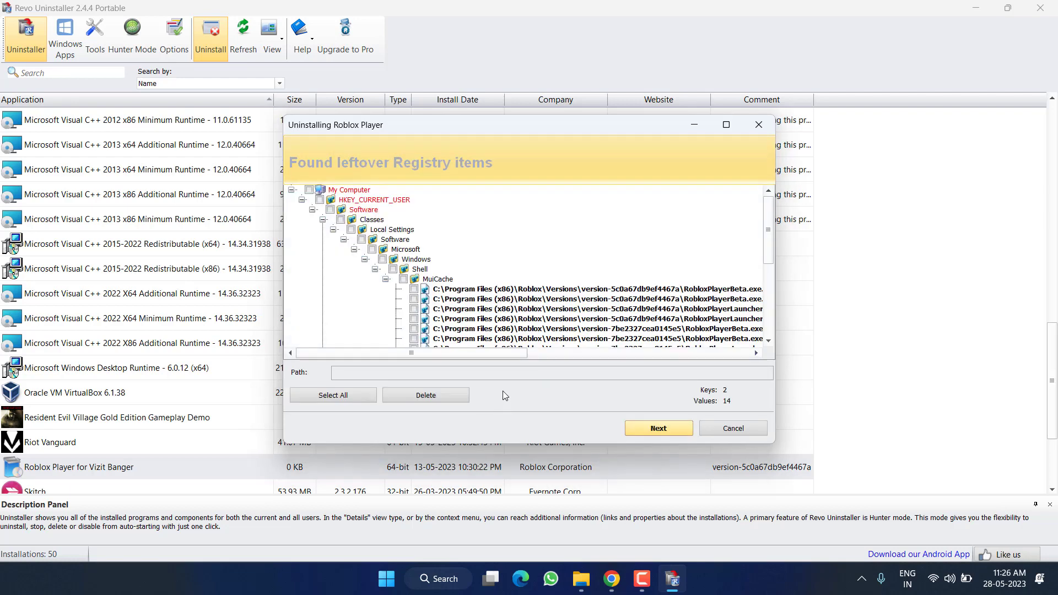
# Delete all leftover Roblox registry items, then all leftover files and folders.
pyautogui.click(329, 398)
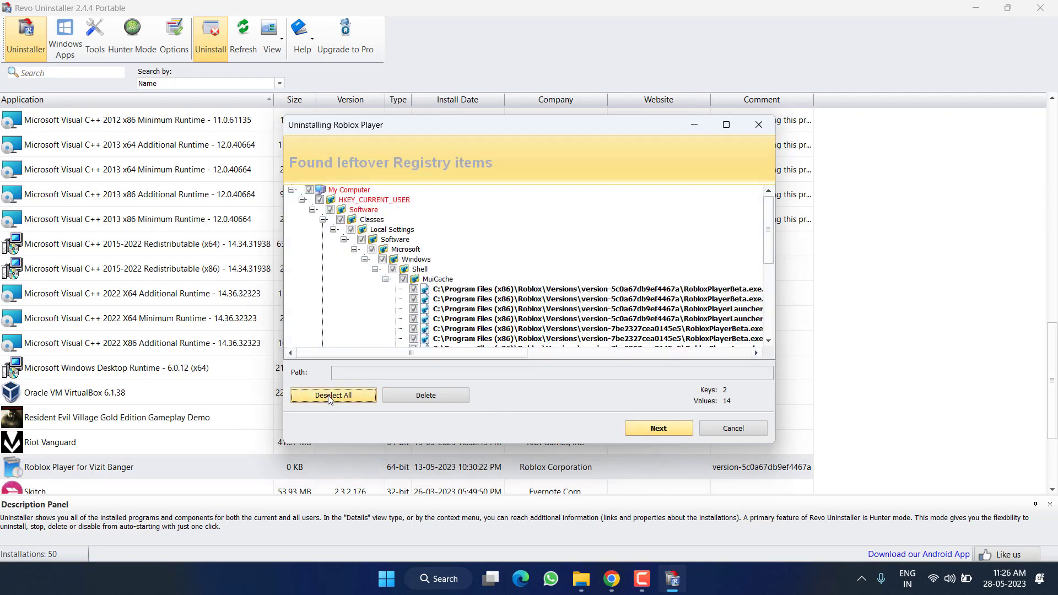
pyautogui.click(434, 401)
pyautogui.click(552, 318)
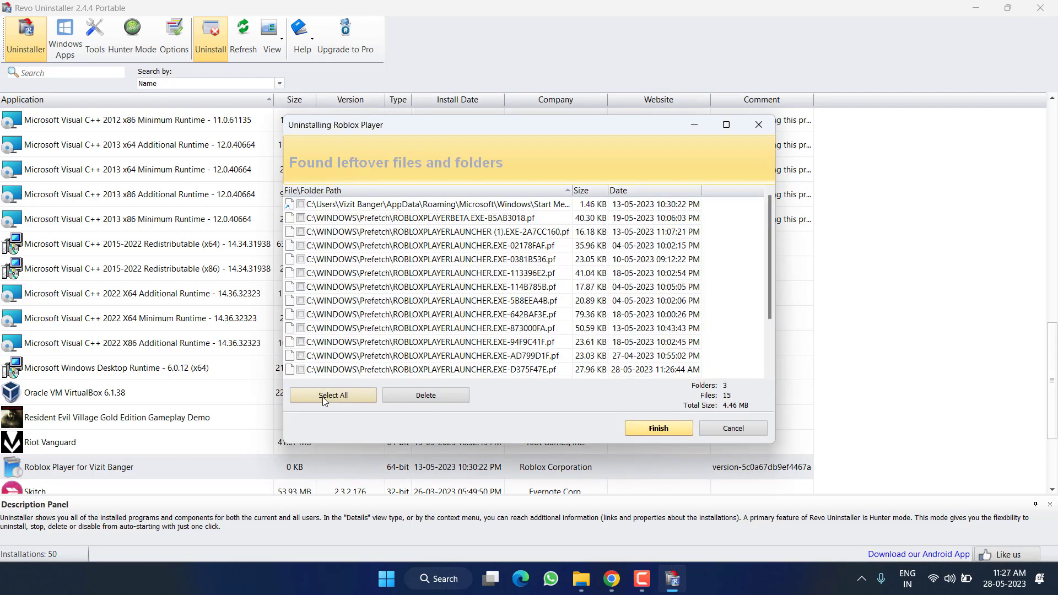
pyautogui.click(322, 396)
pyautogui.click(450, 395)
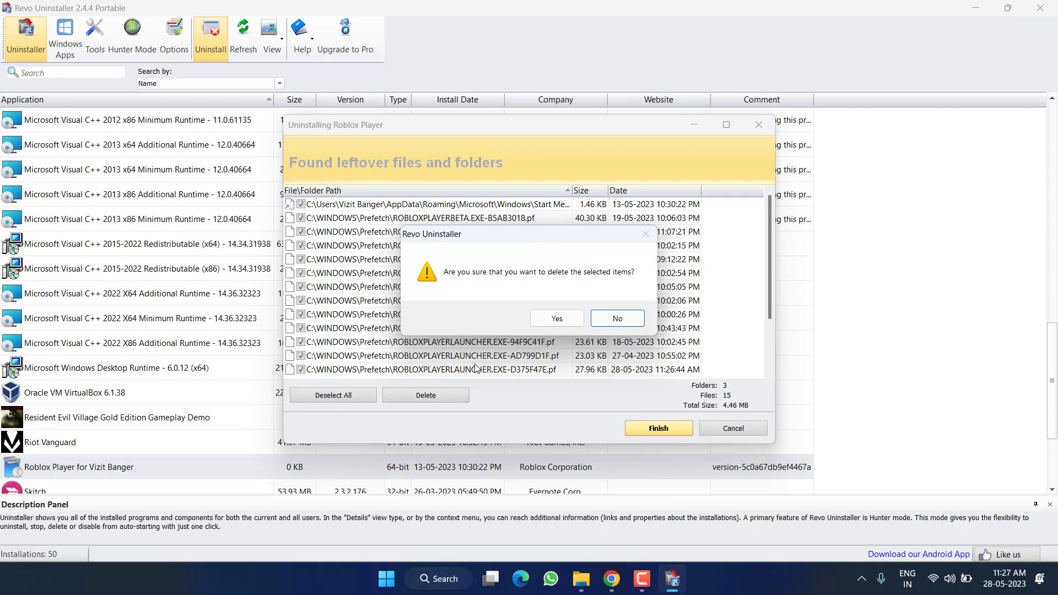
pyautogui.click(557, 318)
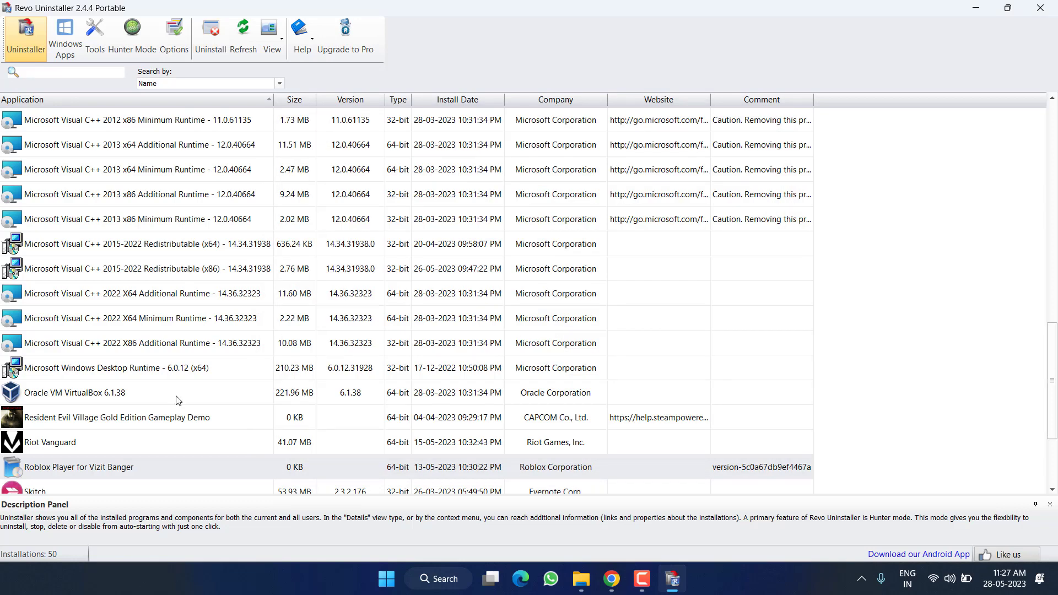
# Select the remaining Roblox Player and Visual C++ 2022 X64 Minimum Runtime entries in Revo Uninstaller's list.
pyautogui.scroll(-1, 238, 359)
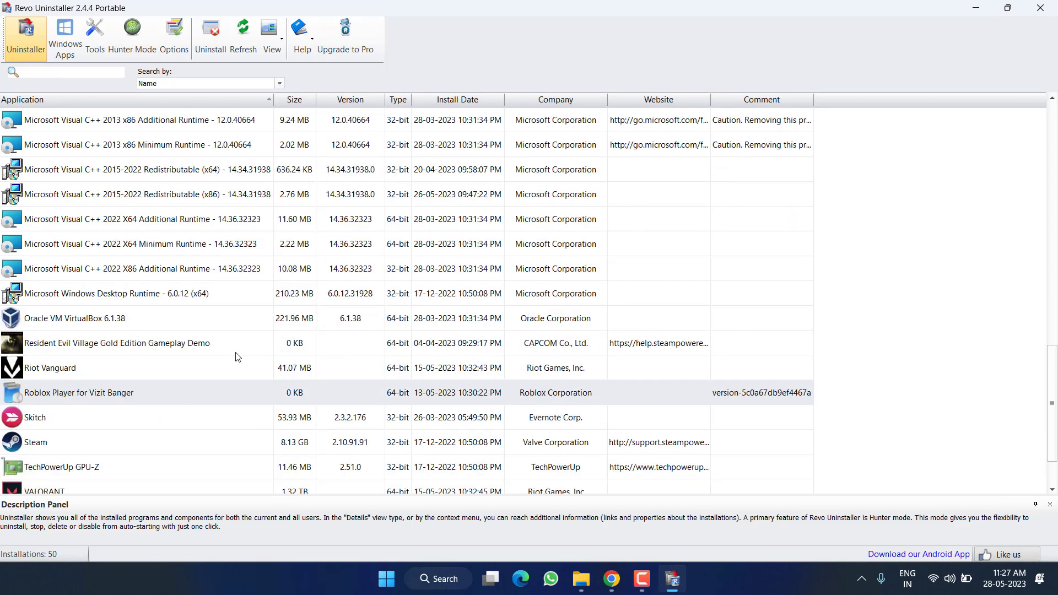
pyautogui.click(126, 392)
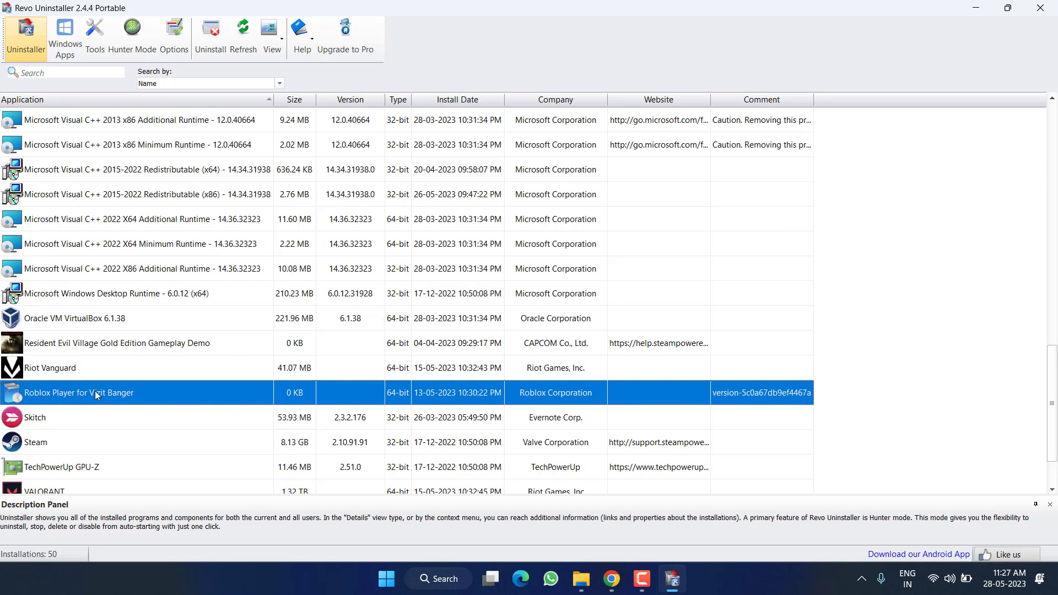
pyautogui.click(398, 325)
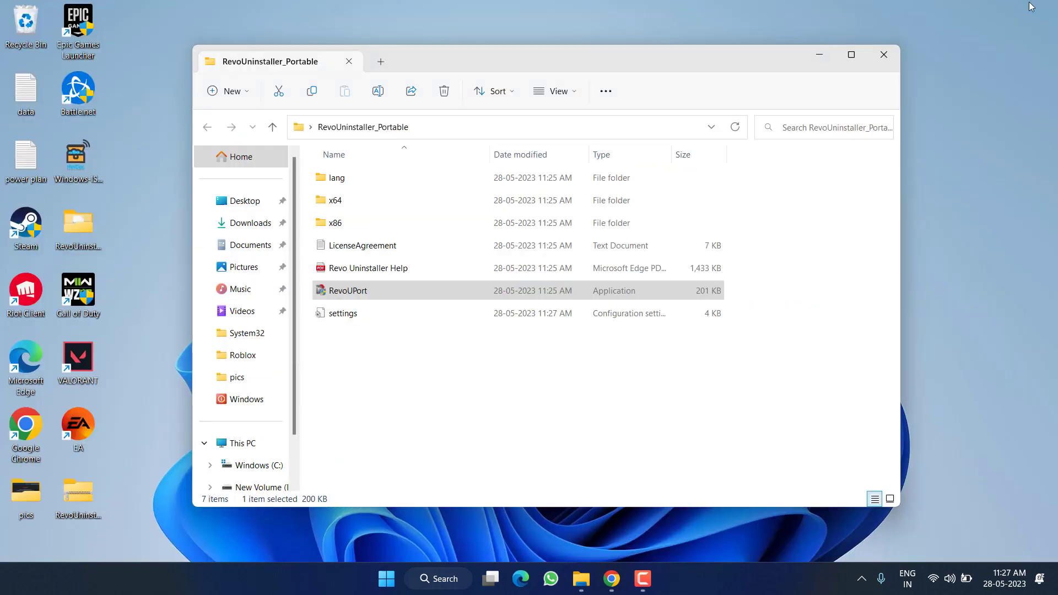
# Exit Revo Uninstaller and its folder window, then return to Chrome's Roblox download page.
pyautogui.click(1040, 8)
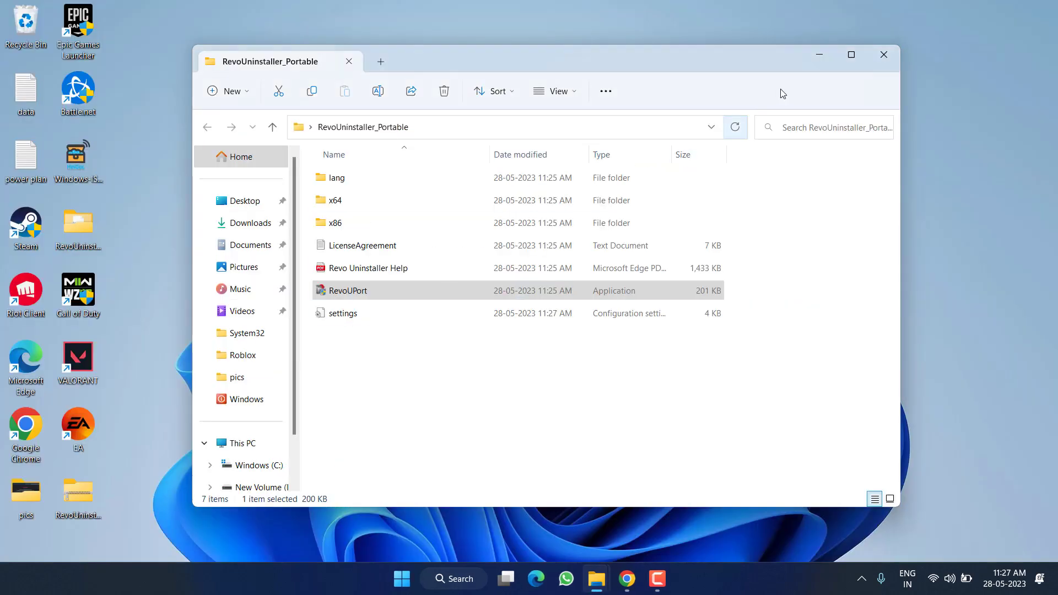
pyautogui.click(881, 55)
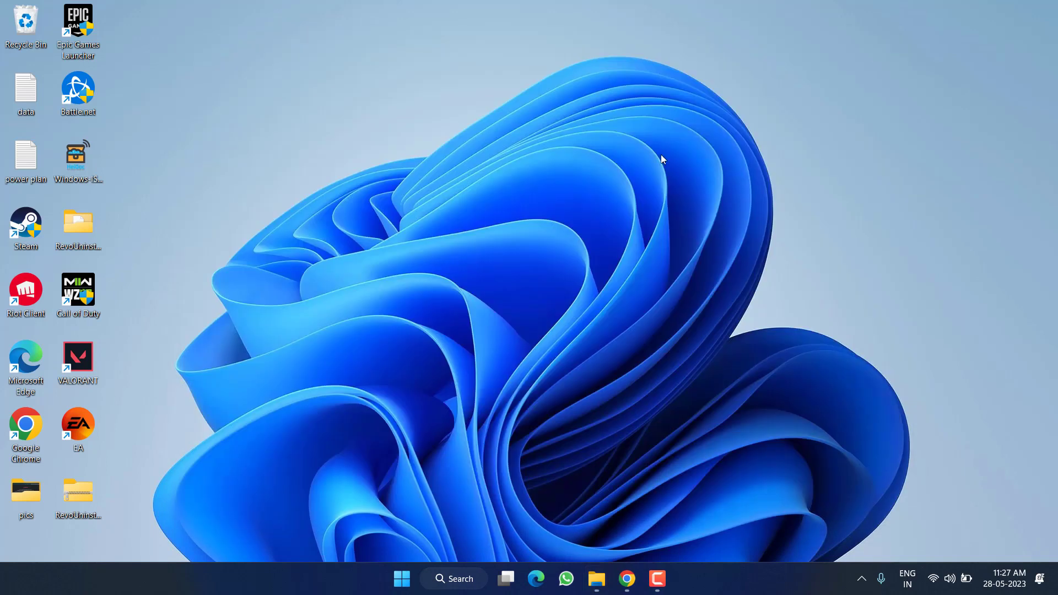
pyautogui.click(627, 578)
pyautogui.click(391, 11)
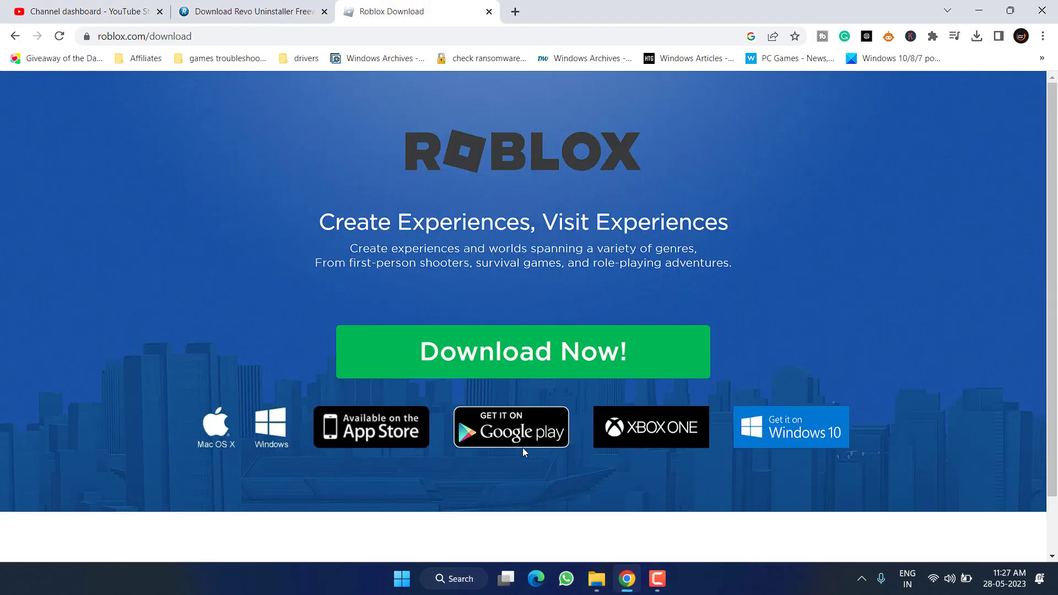
# Download RobloxPlayerLauncher.exe to the Desktop and run the installer.
pyautogui.click(539, 354)
pyautogui.scroll(5, 46, 138)
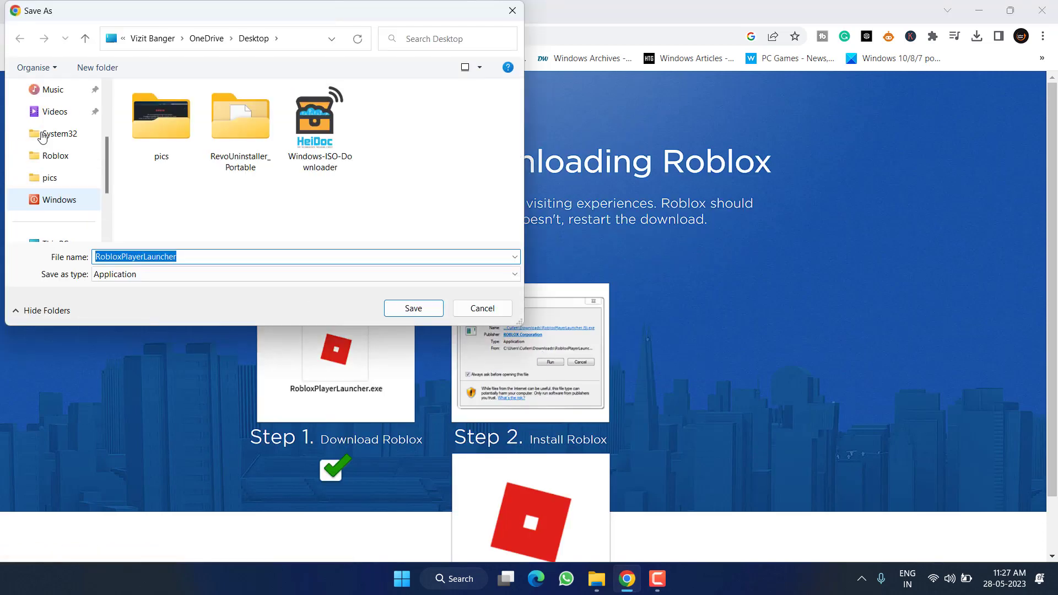
pyautogui.click(46, 135)
pyautogui.click(405, 308)
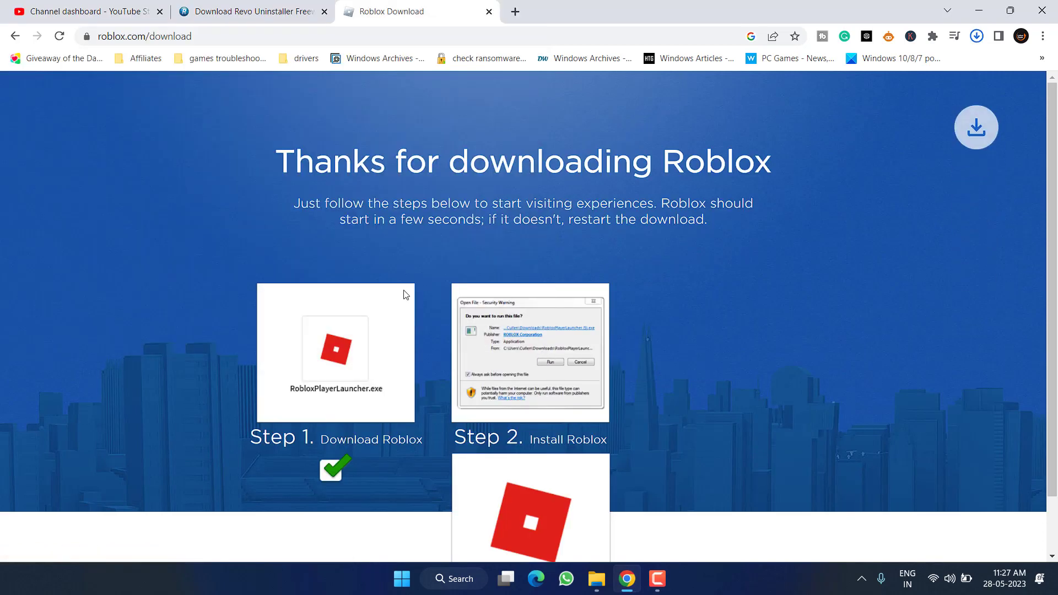
pyautogui.click(828, 73)
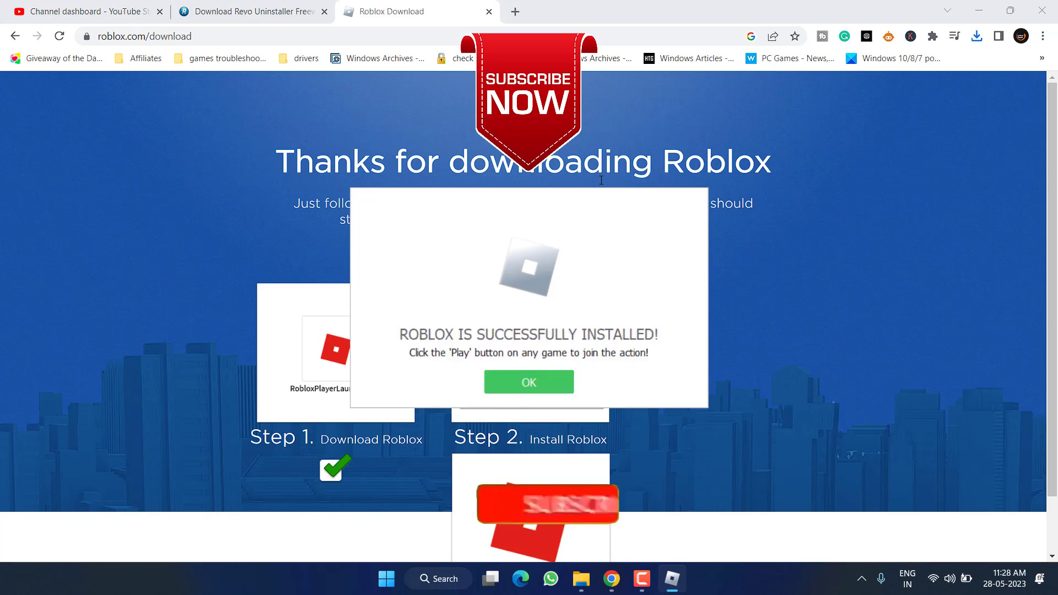
# Dismiss the Roblox installed message and minimize Chrome to show the desktop shortcuts.
pyautogui.click(554, 384)
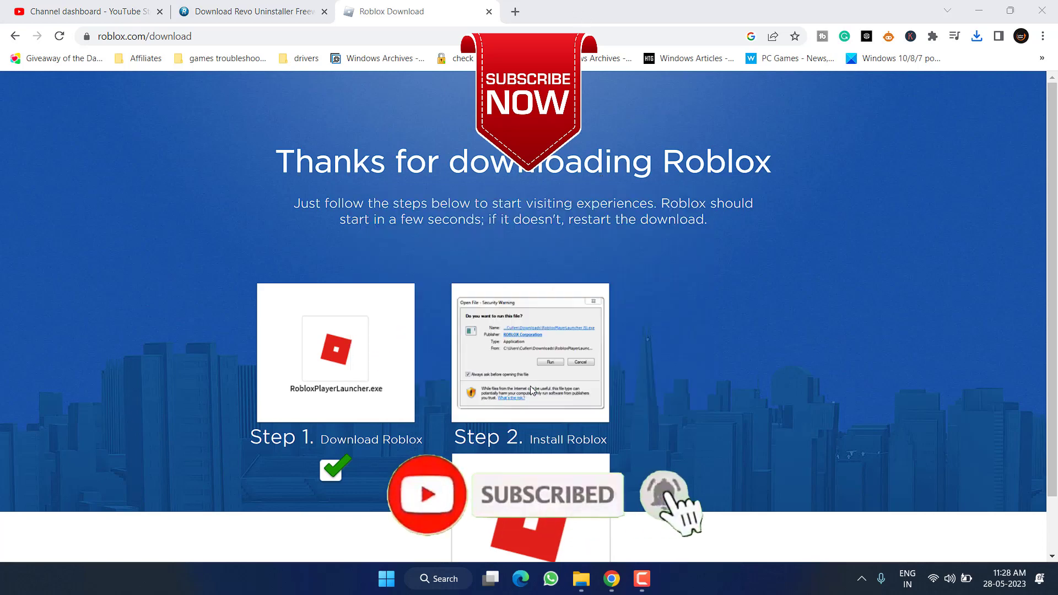
pyautogui.click(978, 9)
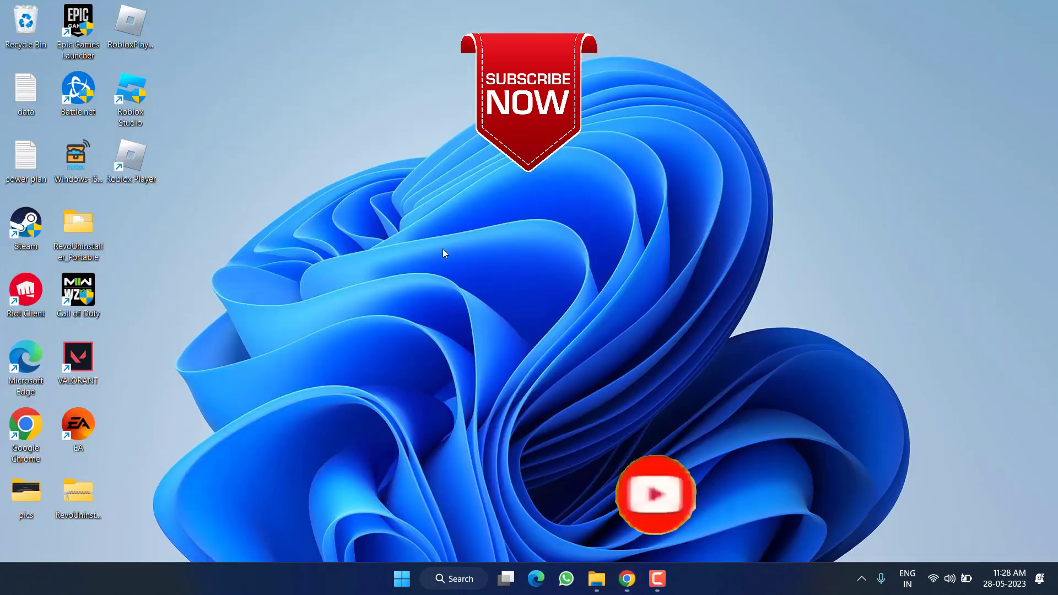